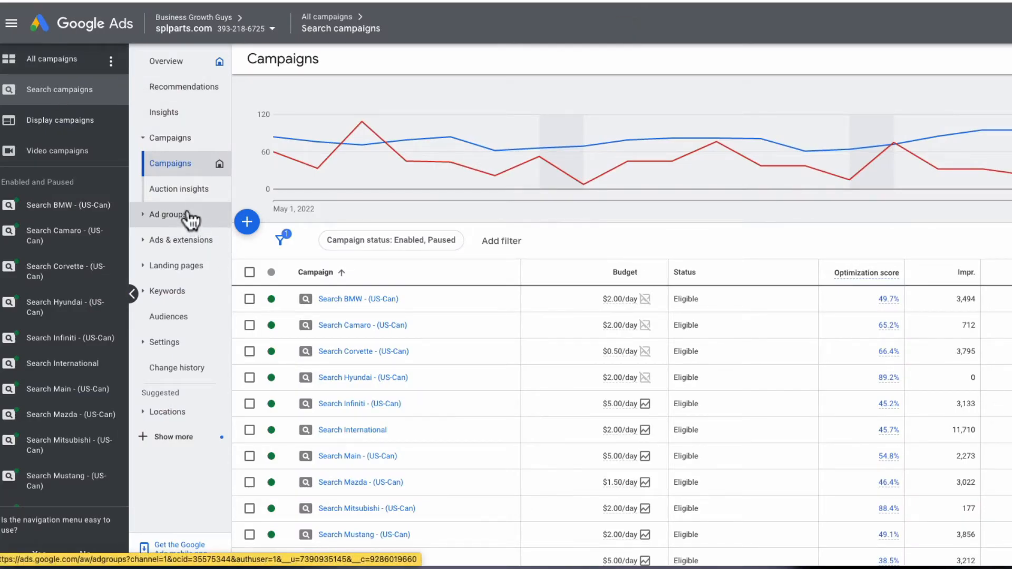
Filter the search campaigns' enabled ads to show only the Responsive search ad type.
left_click(194, 246)
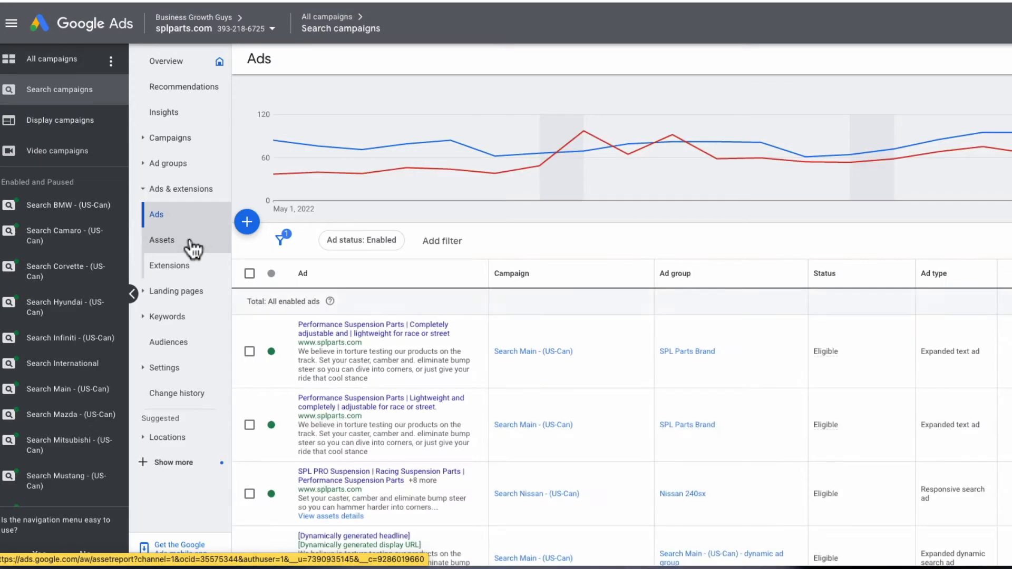
left_click(442, 242)
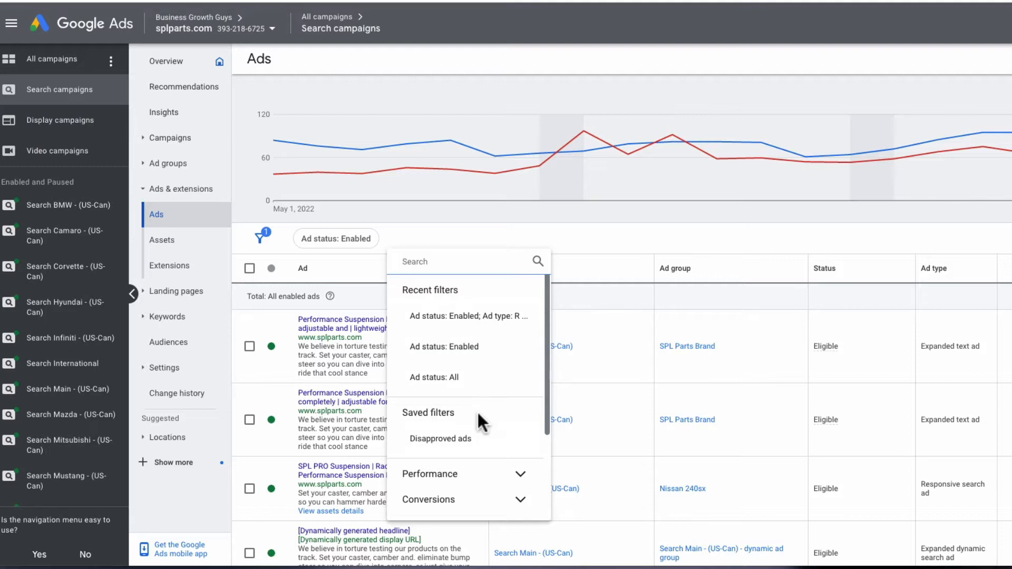
scroll(476, 411, "down", 2)
scroll(481, 422, "down", 1)
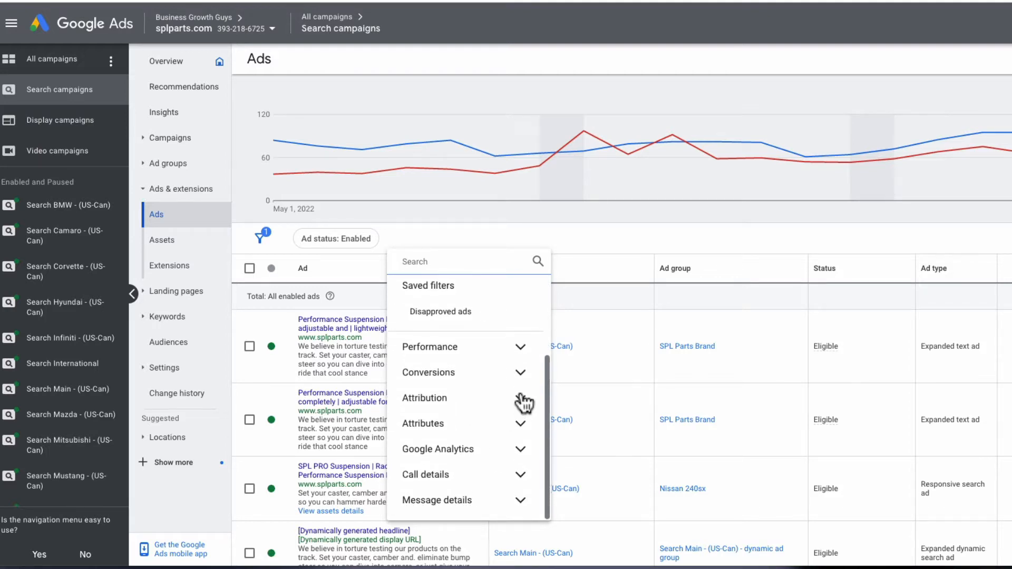
left_click(522, 426)
scroll(514, 422, "down", 5)
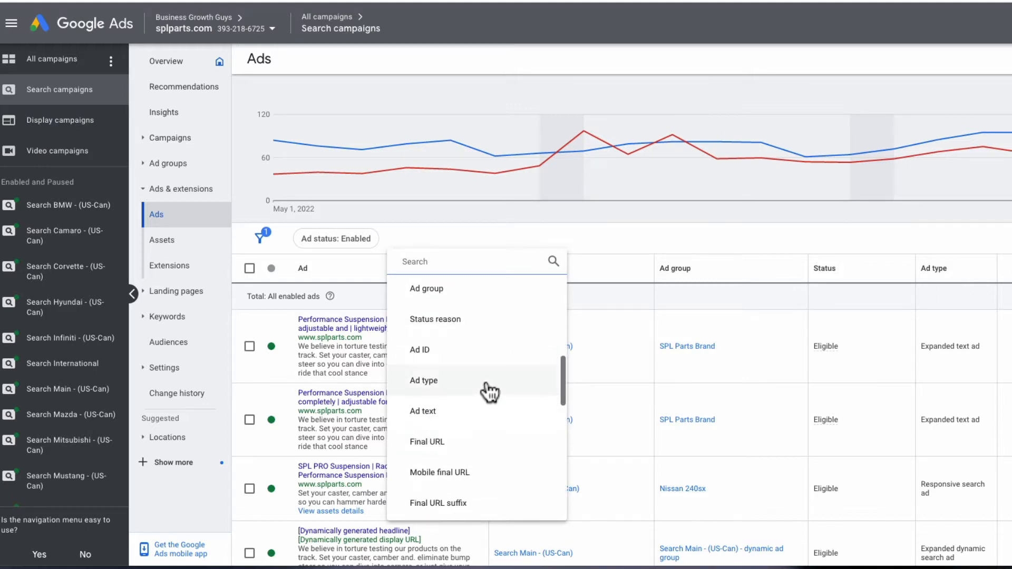
left_click(492, 385)
left_click(460, 329)
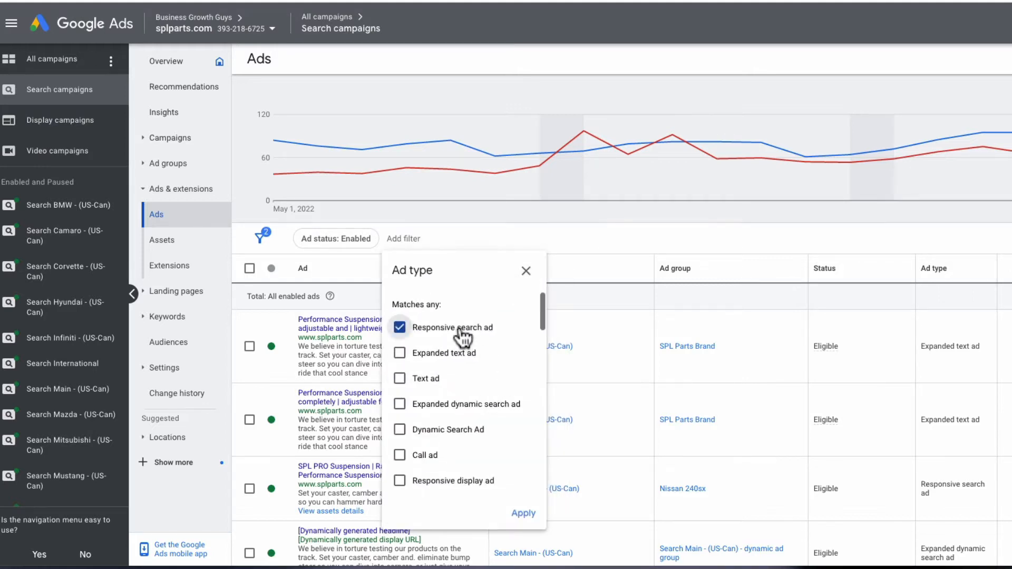
left_click(527, 516)
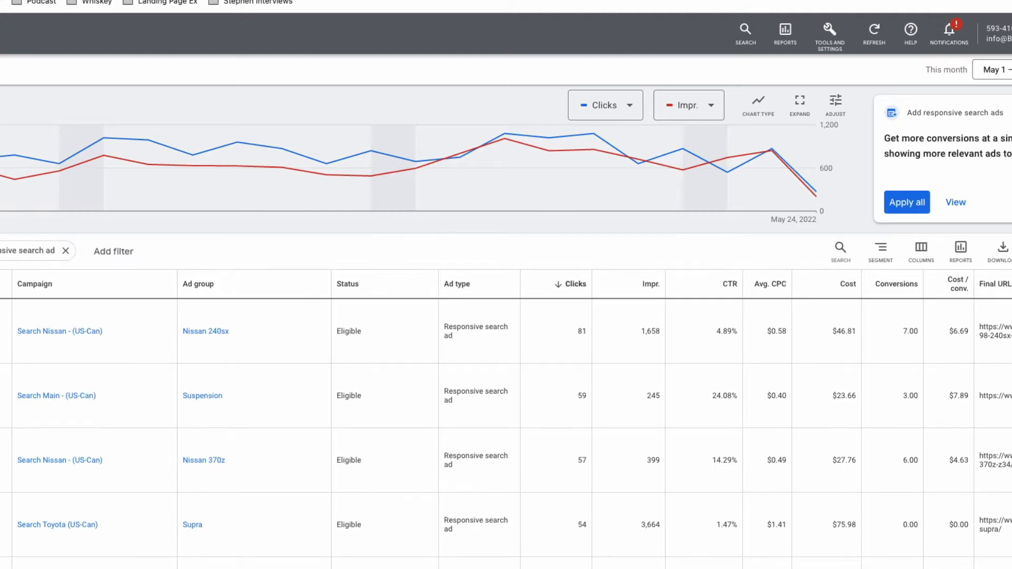
Add the Ad strength column to the ads table, placed directly before Ad type, and apply the column changes.
left_click(921, 253)
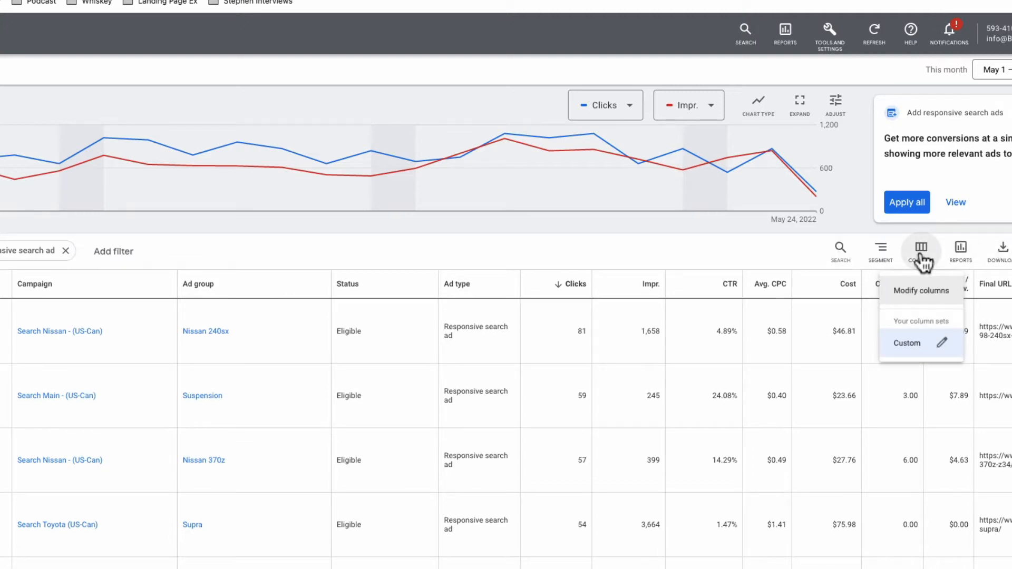
left_click(922, 290)
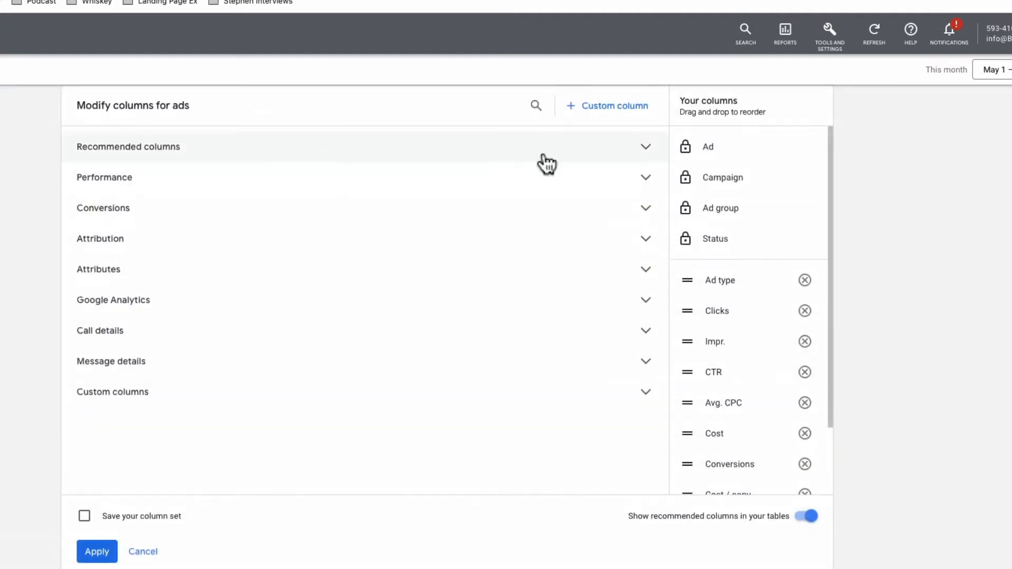
left_click(652, 156)
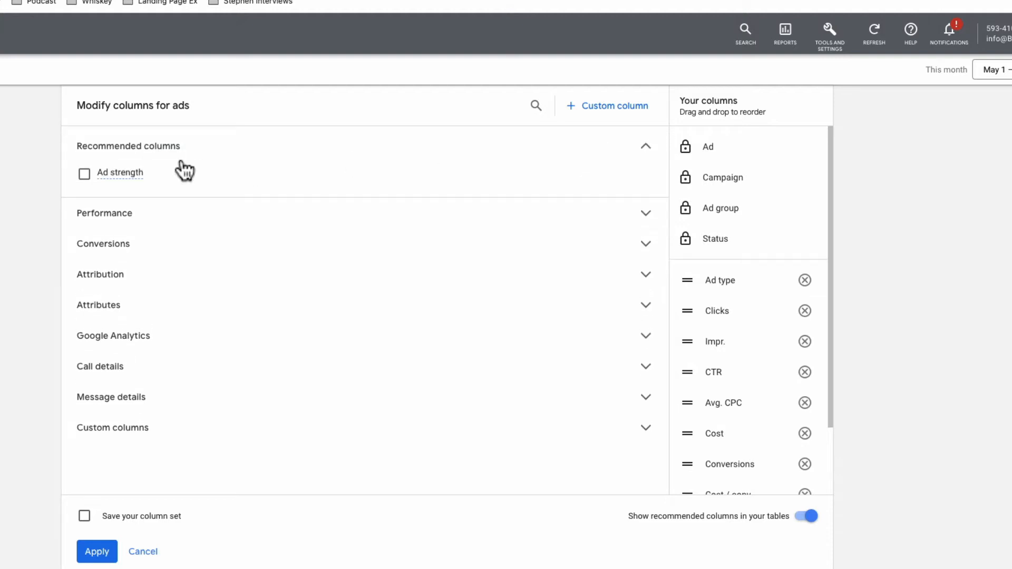
left_click(84, 175)
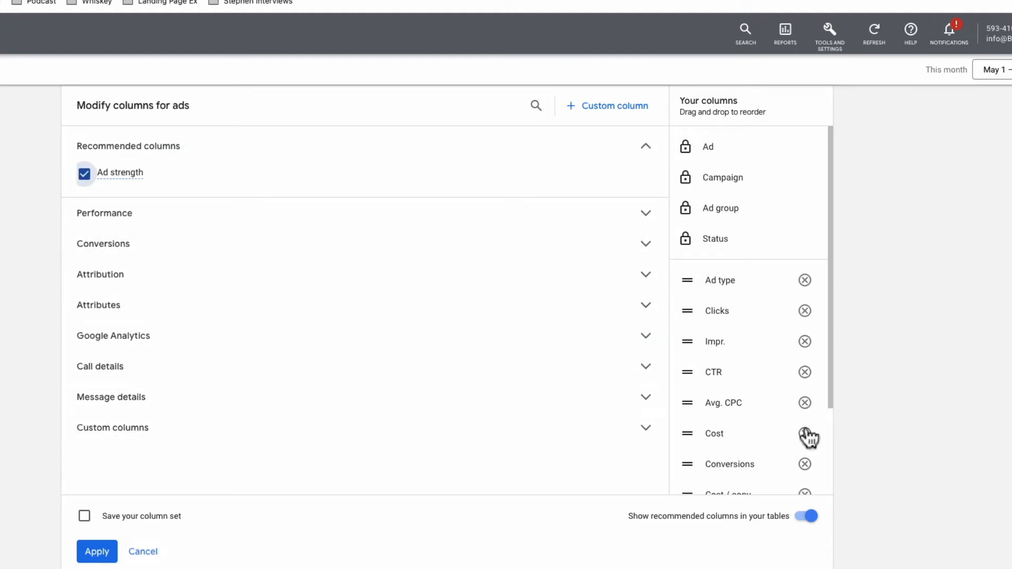
left_click_drag(831, 411, 816, 482)
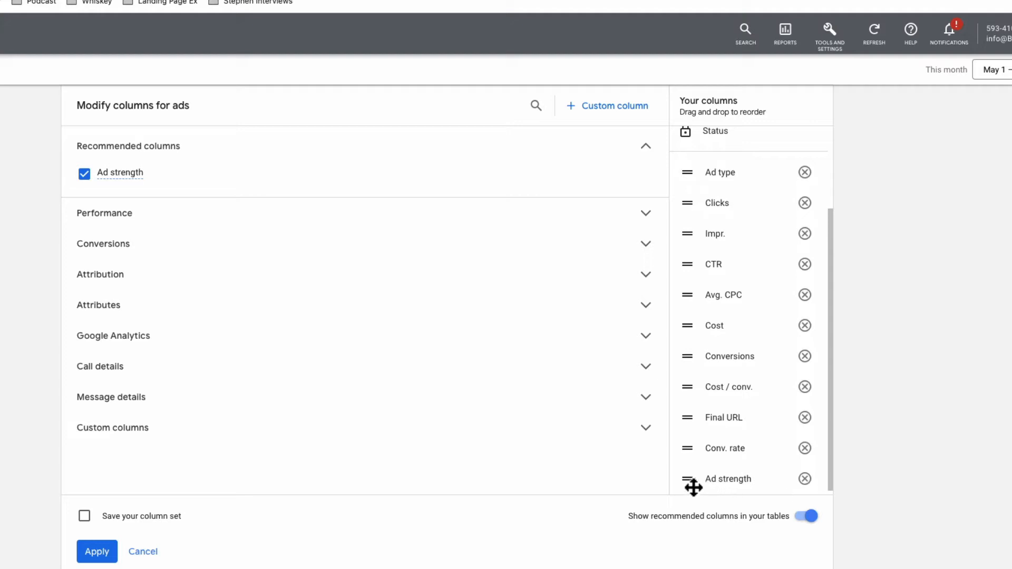
left_click_drag(688, 479, 680, 167)
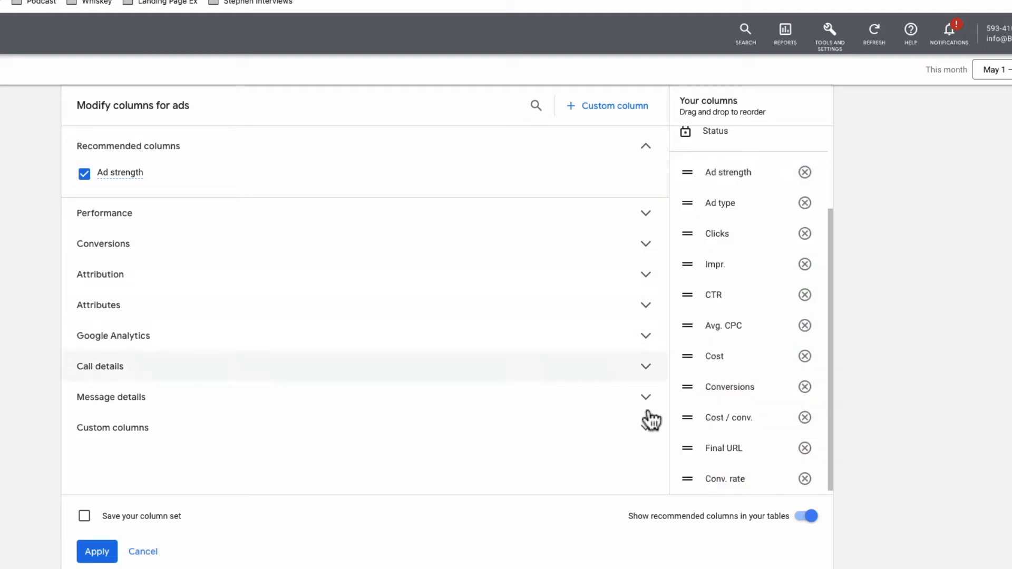
left_click(97, 553)
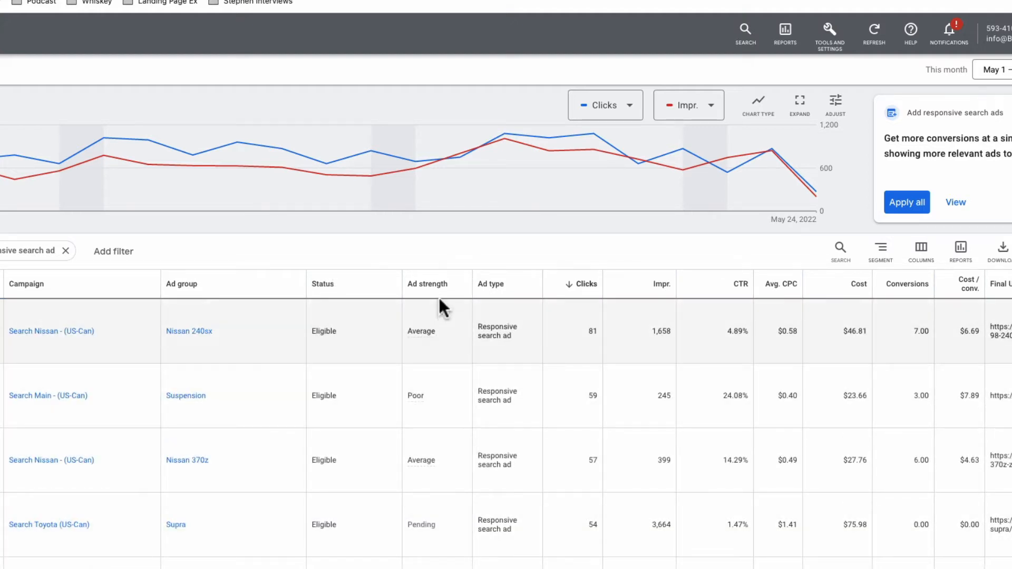
Sort the ads by Ad strength in descending order and review the ratings down to the end of the list.
mouse_move(433, 291)
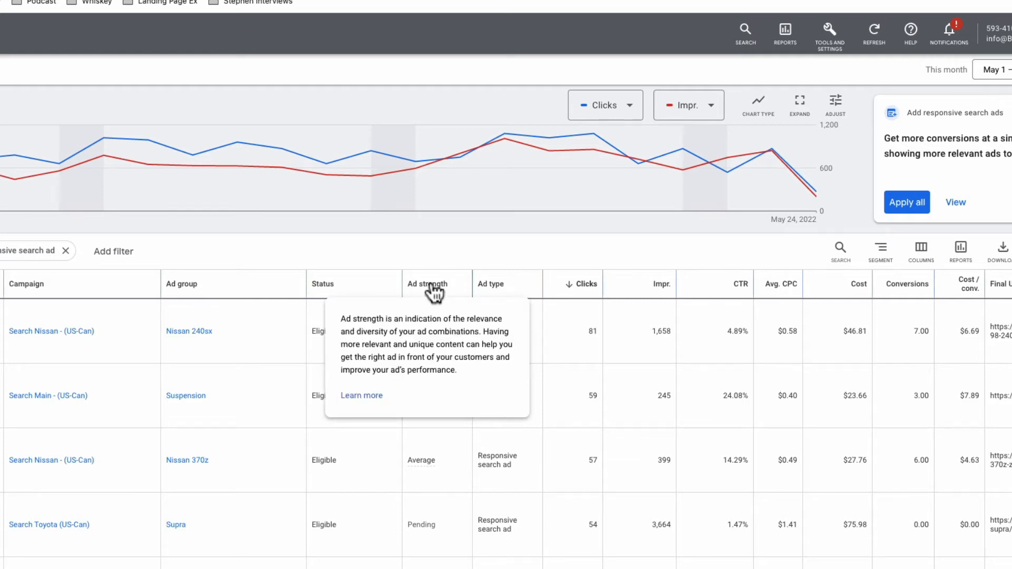
left_click(433, 290)
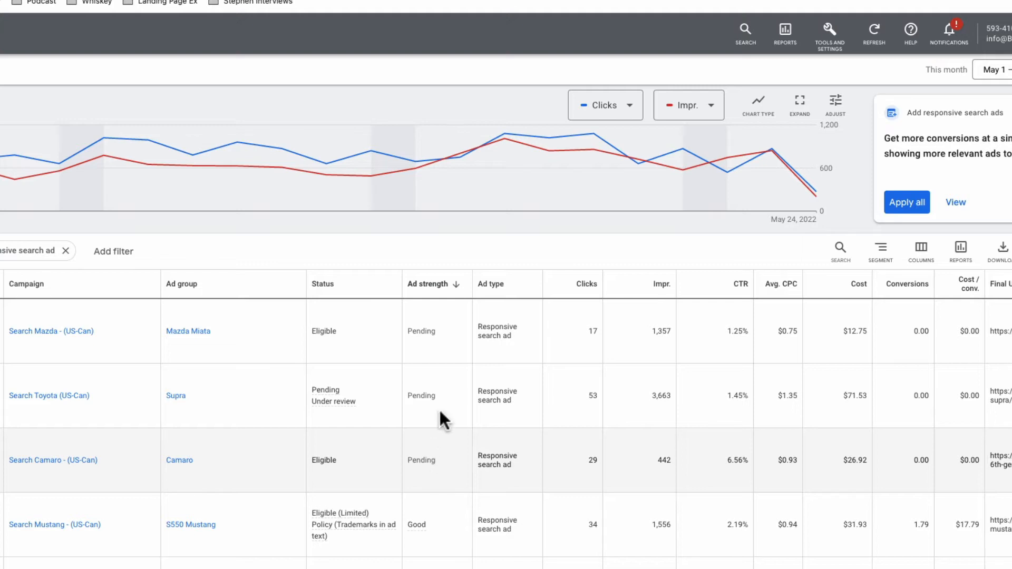
scroll(444, 476, "down", 3)
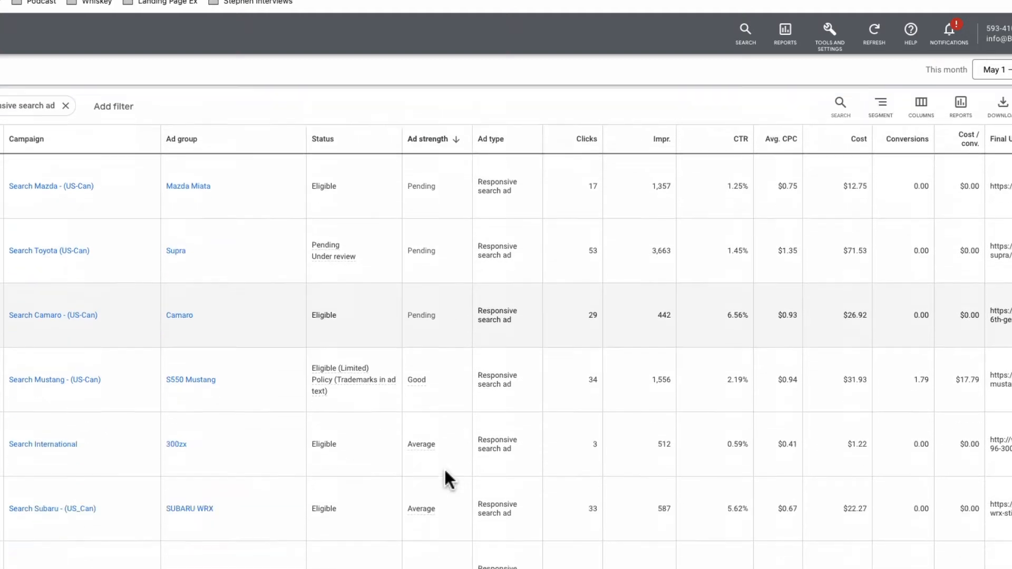
scroll(443, 467, "down", 3)
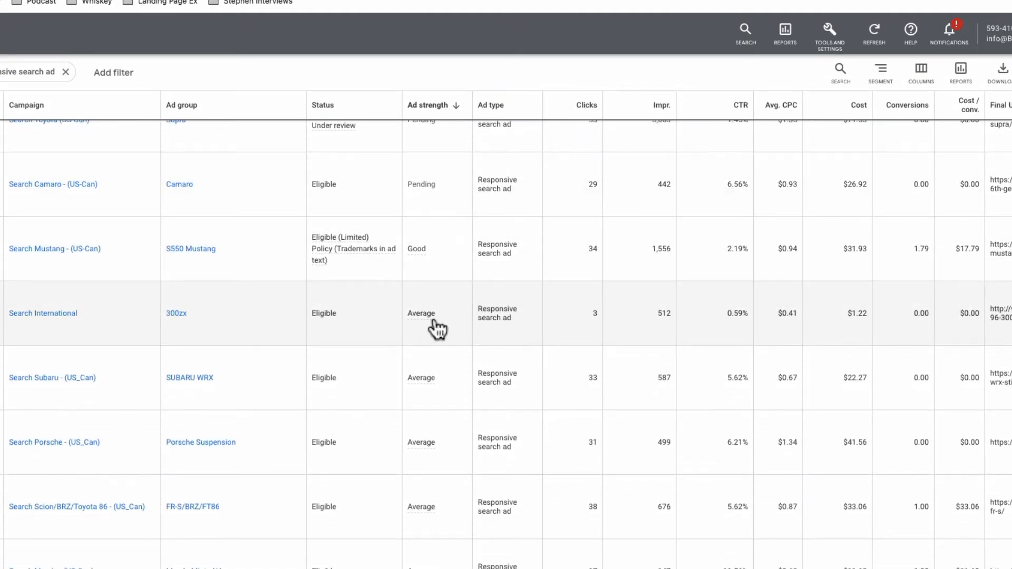
scroll(437, 327, "down", 15)
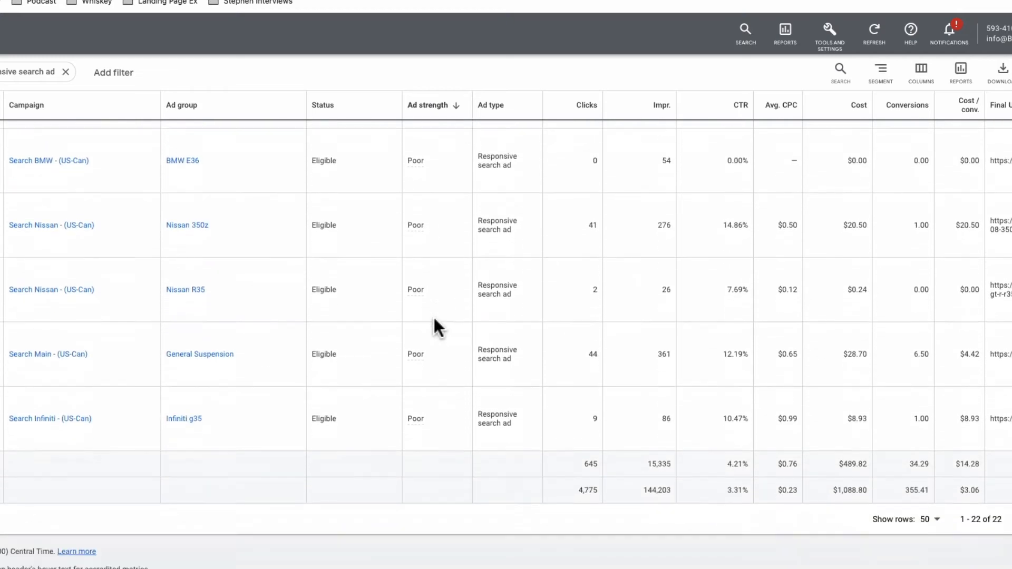
scroll(436, 327, "down", 1)
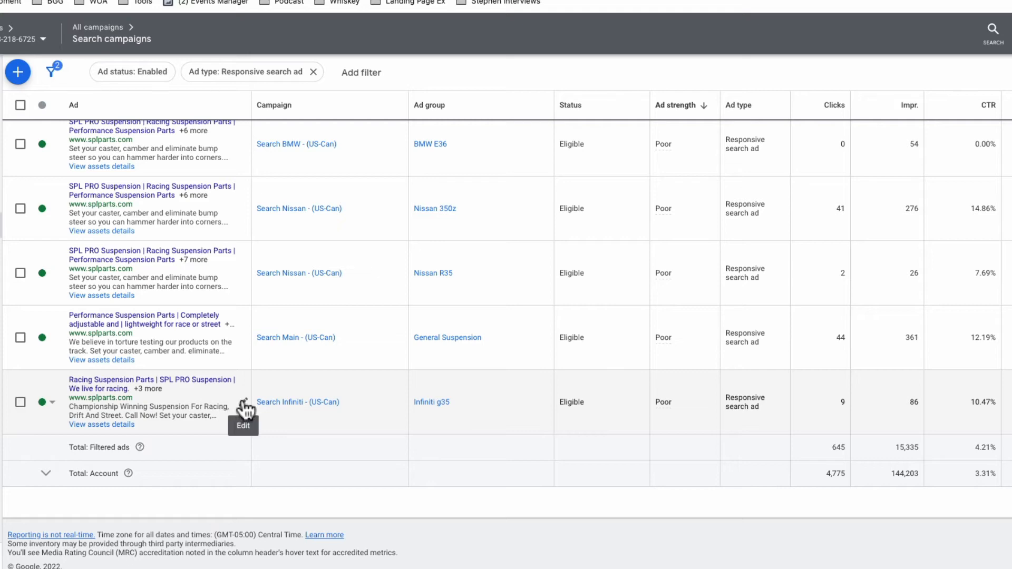
Open the Infiniti g35 responsive search ad for editing and review its headlines, descriptions and ad strength suggestions.
left_click(244, 406)
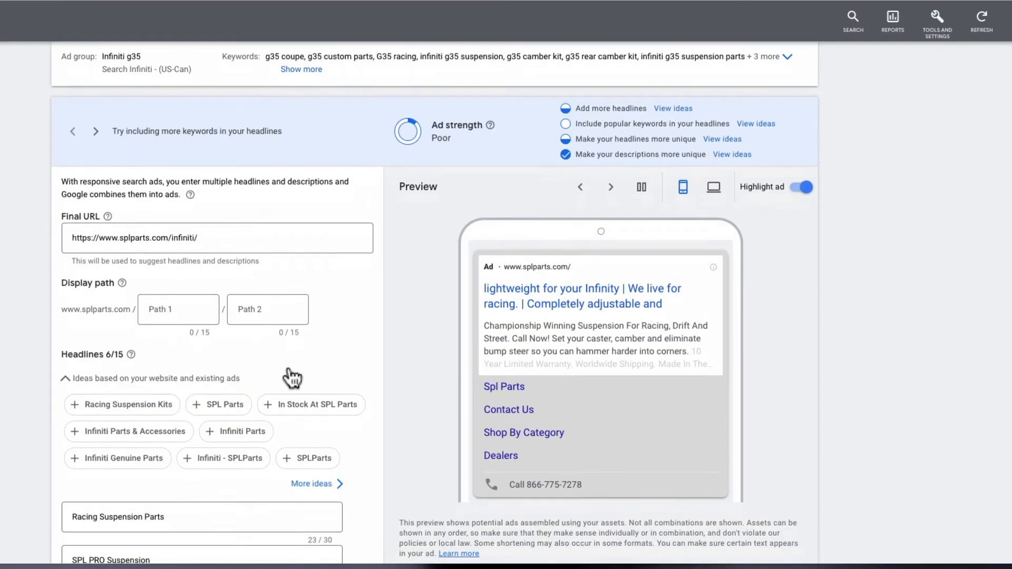
scroll(432, 409, "down", 4)
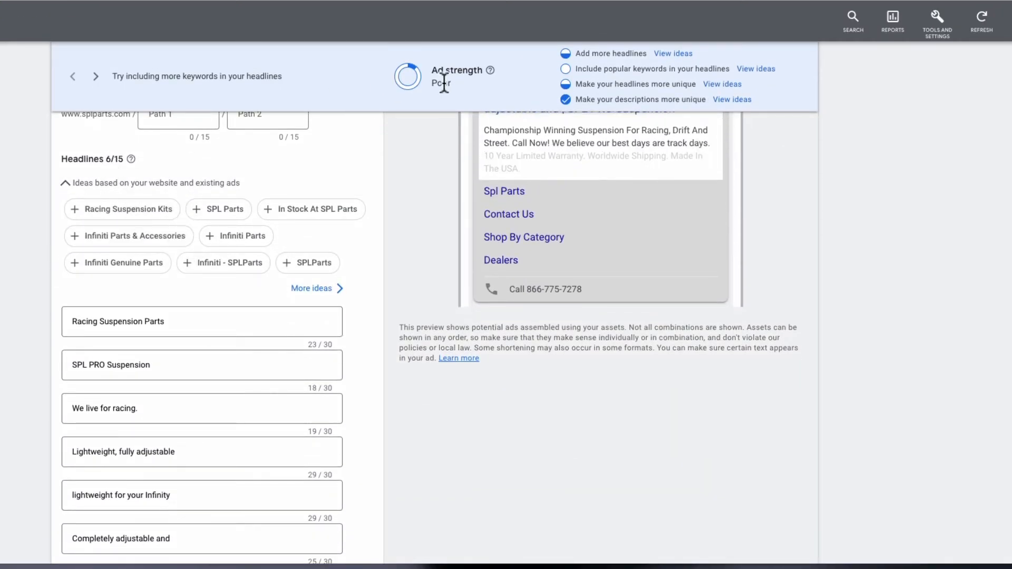
scroll(323, 243, "down", 9)
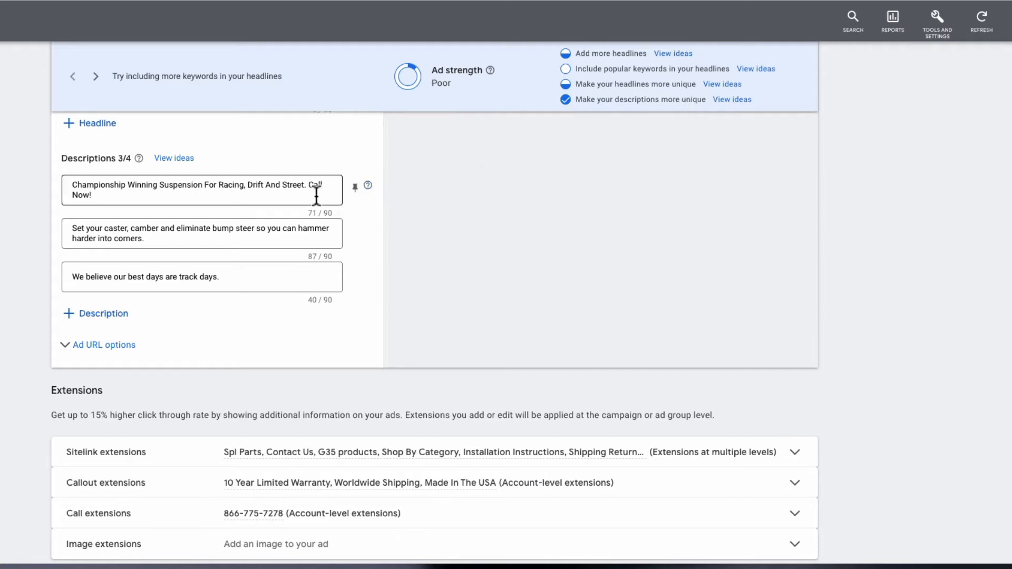
scroll(316, 201, "up", 7)
scroll(317, 203, "up", 6)
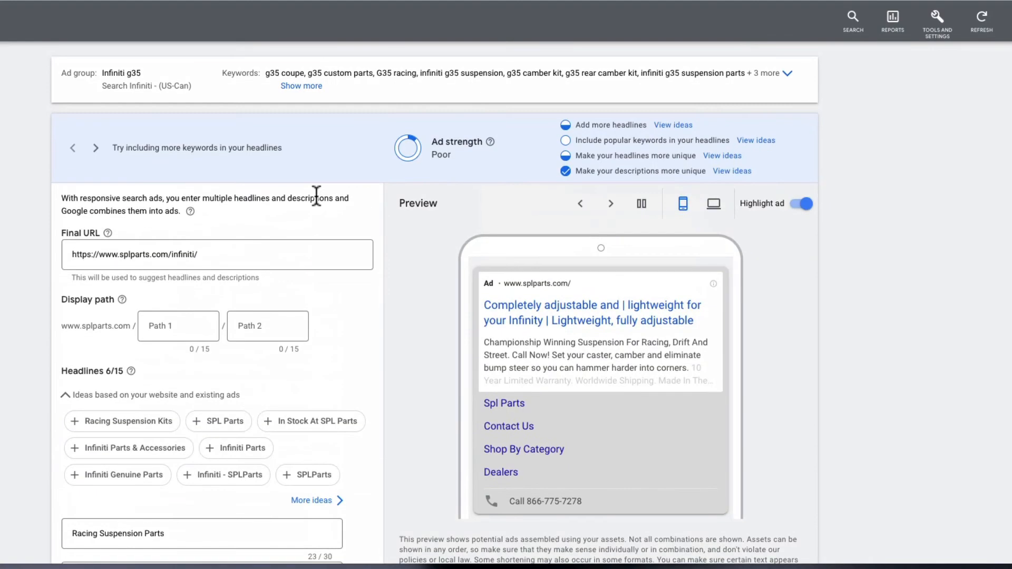
Add the suggested headline "Racing Suspension Kits" and show the ideas for including popular keywords in the headlines.
scroll(317, 206, "down", 4)
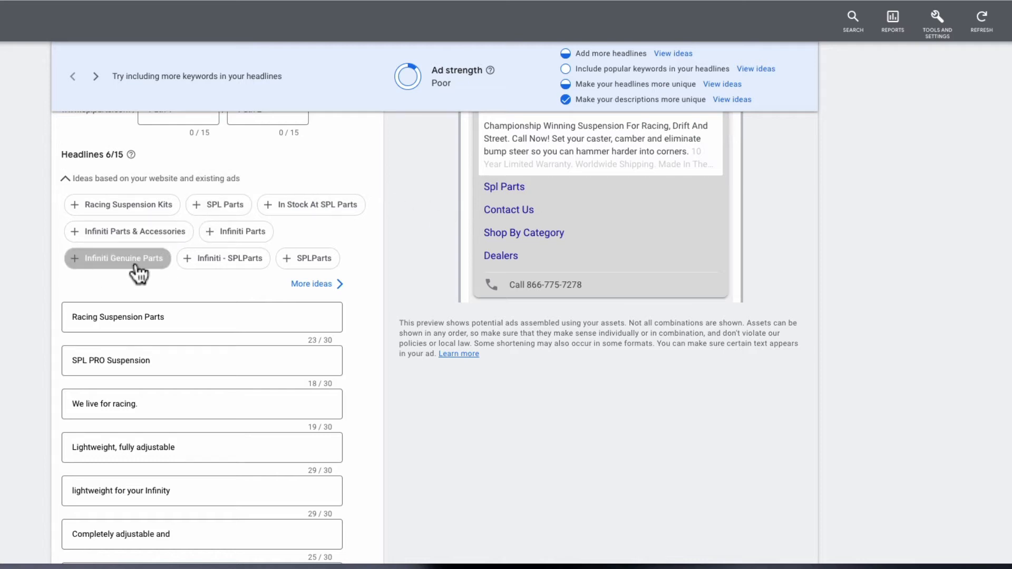
left_click(126, 206)
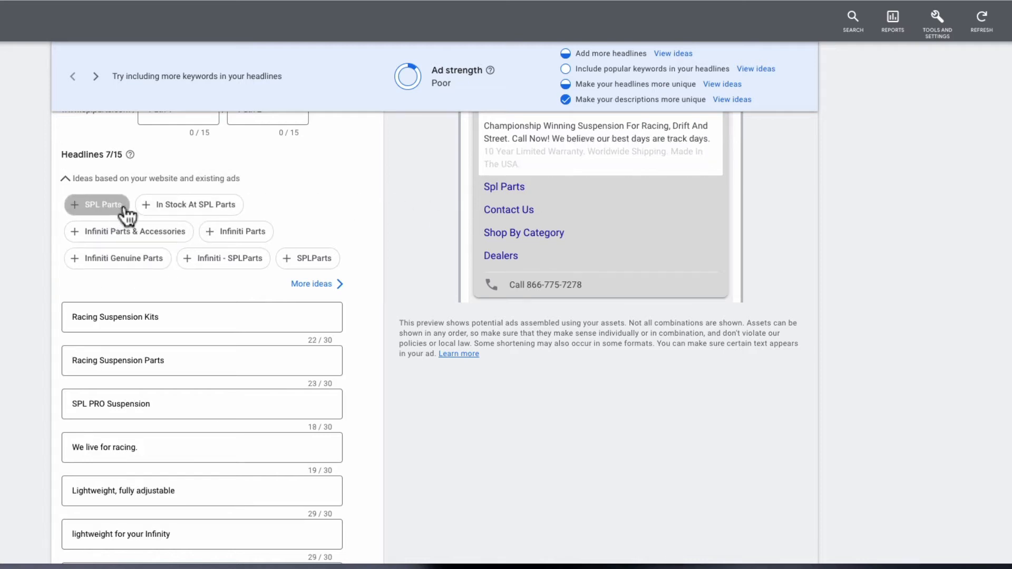
scroll(407, 208, "up", 4)
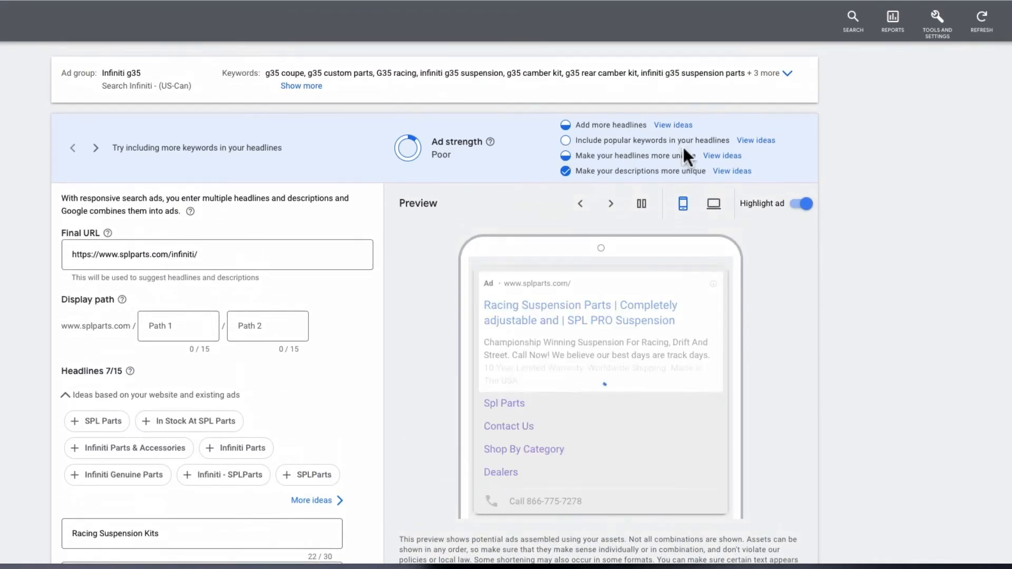
left_click(758, 141)
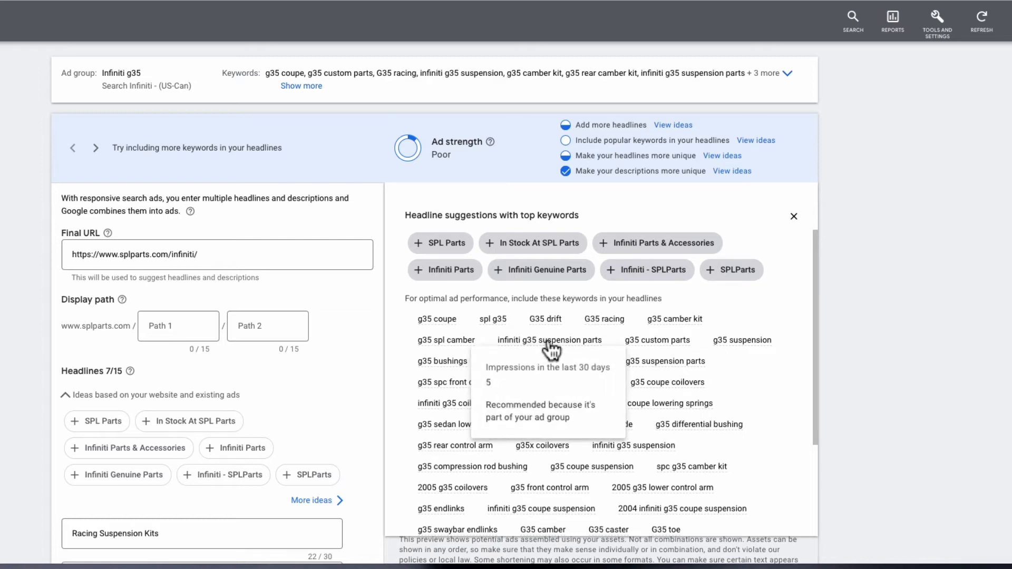
left_click_drag(611, 342, 498, 342)
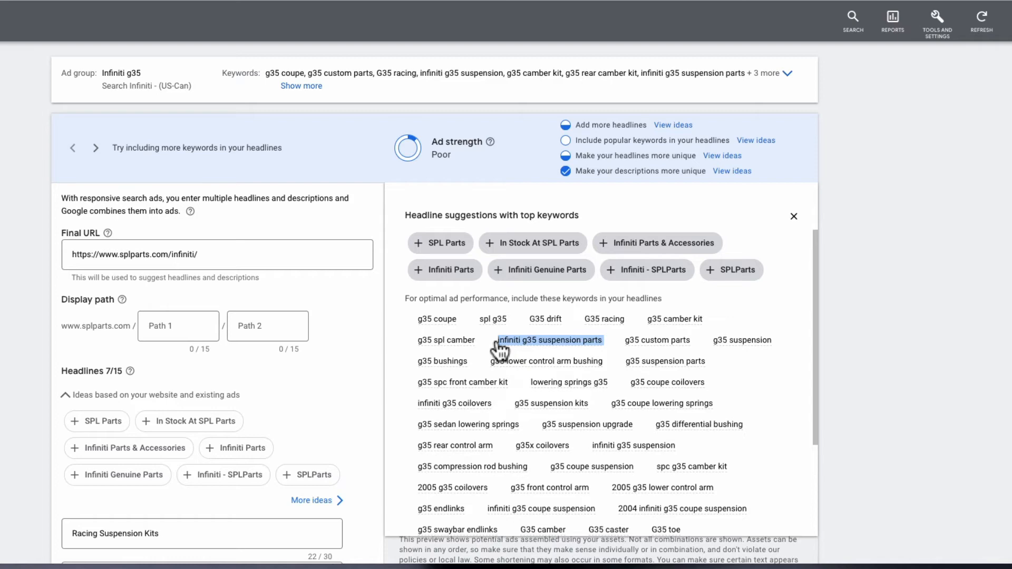
scroll(497, 348, "down", 2)
scroll(240, 424, "down", 7)
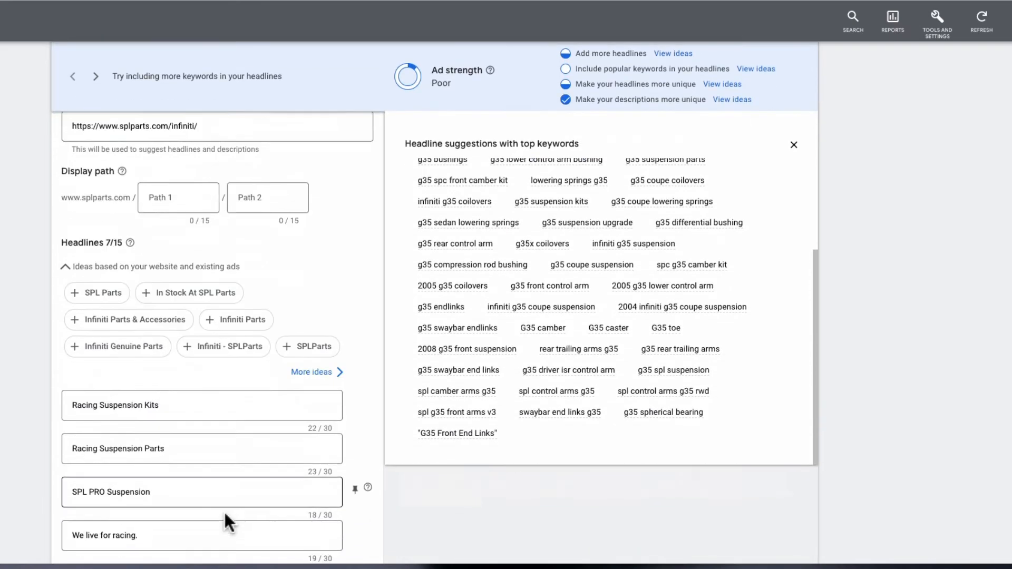
left_click(132, 505)
type("Toyota Supra Front Swaybar Endlinks")
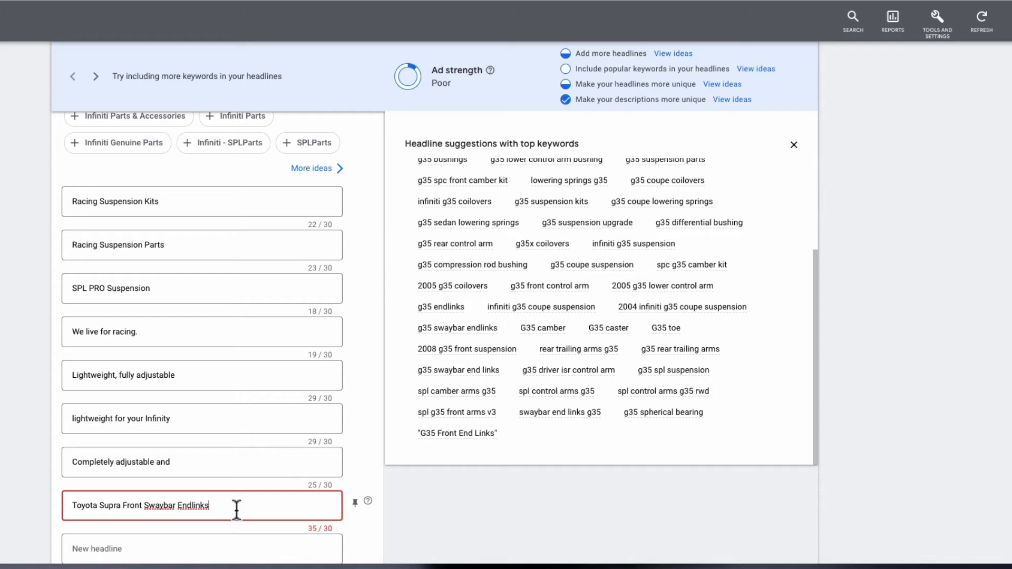
left_click_drag(237, 507, 55, 502)
key("BackSpace")
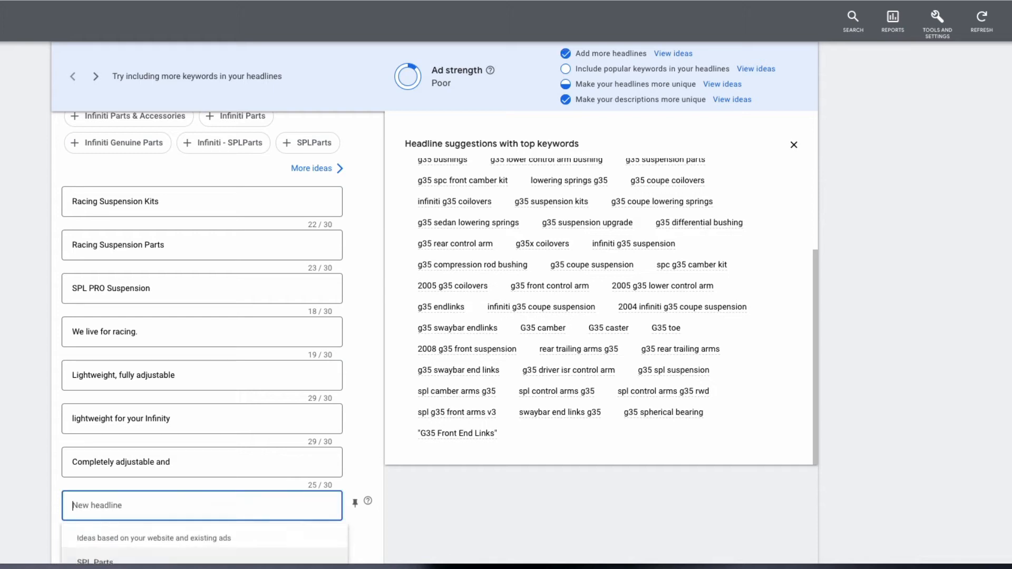
Copy the suggested keyword "infiniti g35 suspension parts" into the empty headline field after "Completely adjustable and".
scroll(639, 226, "up", 2)
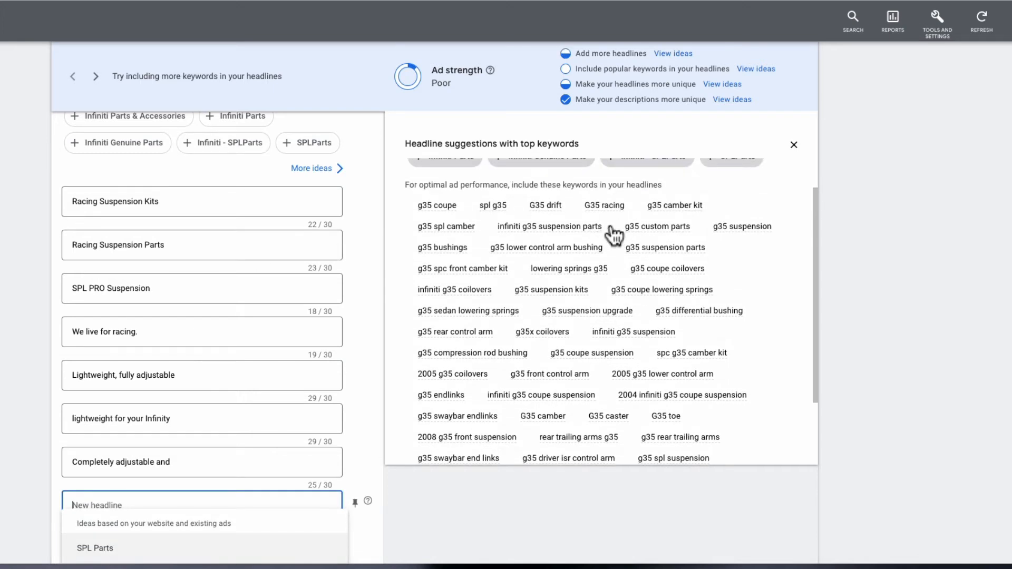
left_click_drag(610, 228, 489, 227)
key("ctrl+c")
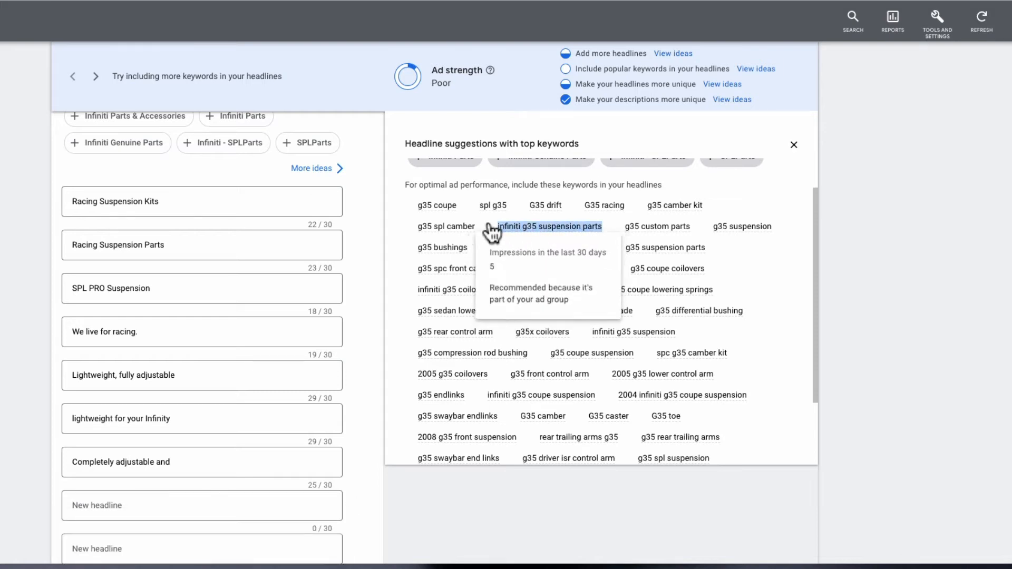
left_click(121, 506)
key("ctrl+v")
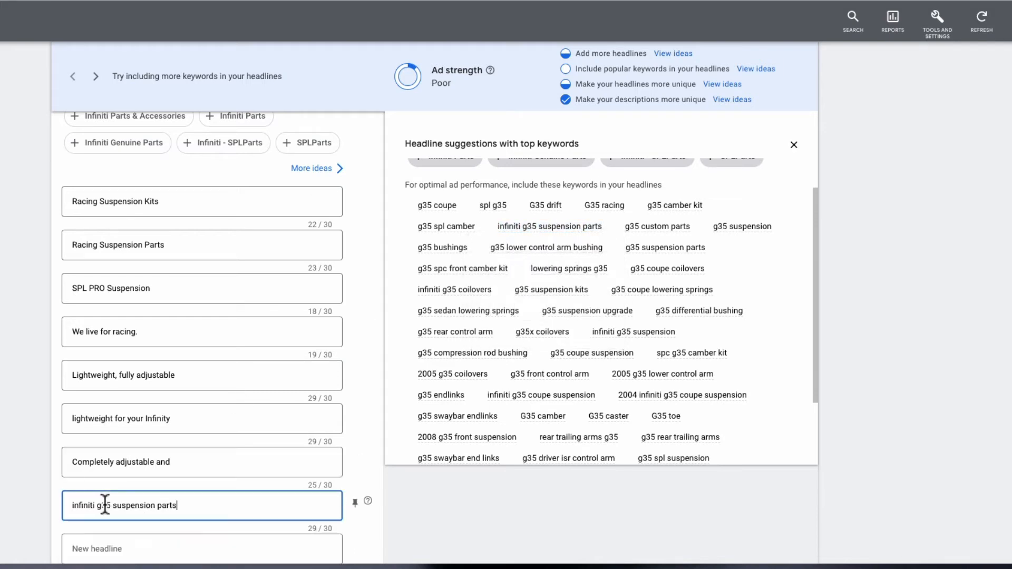
left_click(74, 505)
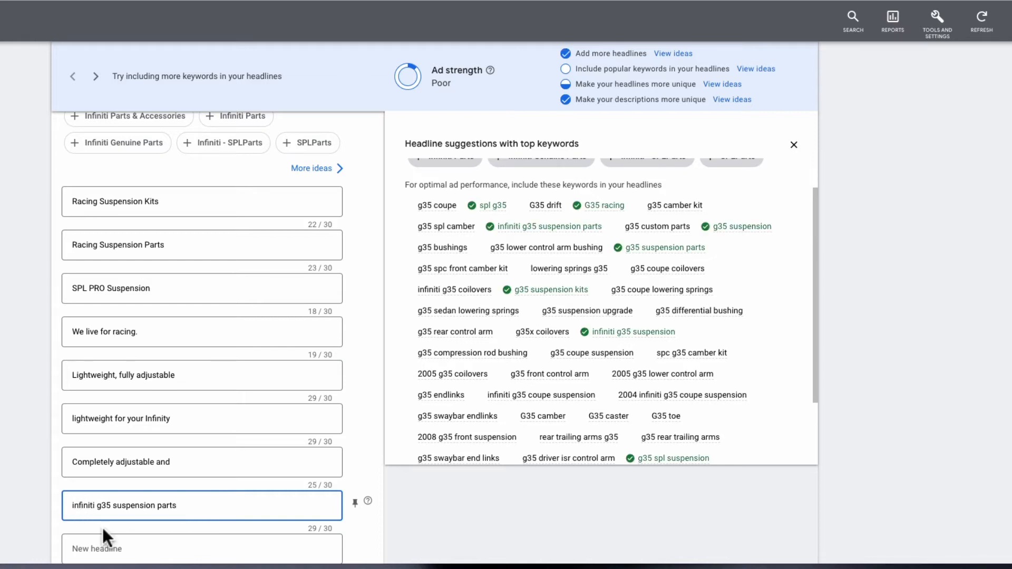
Capitalize the newly pasted headline so that it reads "Infiniti G35 suspension parts".
key("BackSpace")
type("I")
left_click(100, 505)
key("BackSpace")
type("G")
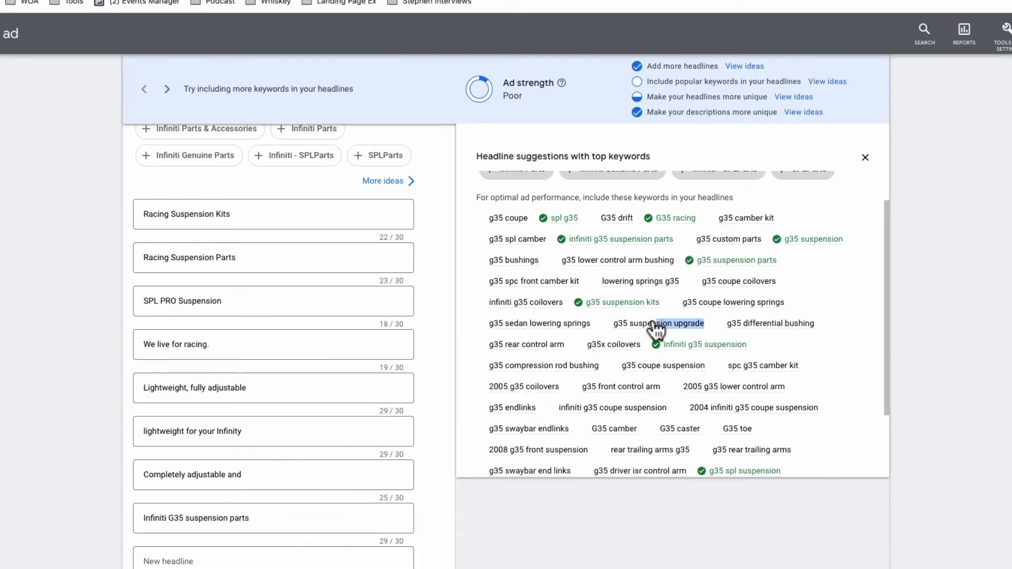
Copy the suggested keyword "g35 suspension upgrade" into the empty headline field after "Infiniti G35 suspension parts".
left_click_drag(656, 330, 614, 326)
key("ctrl+c")
left_click(192, 559)
key("ctrl+v")
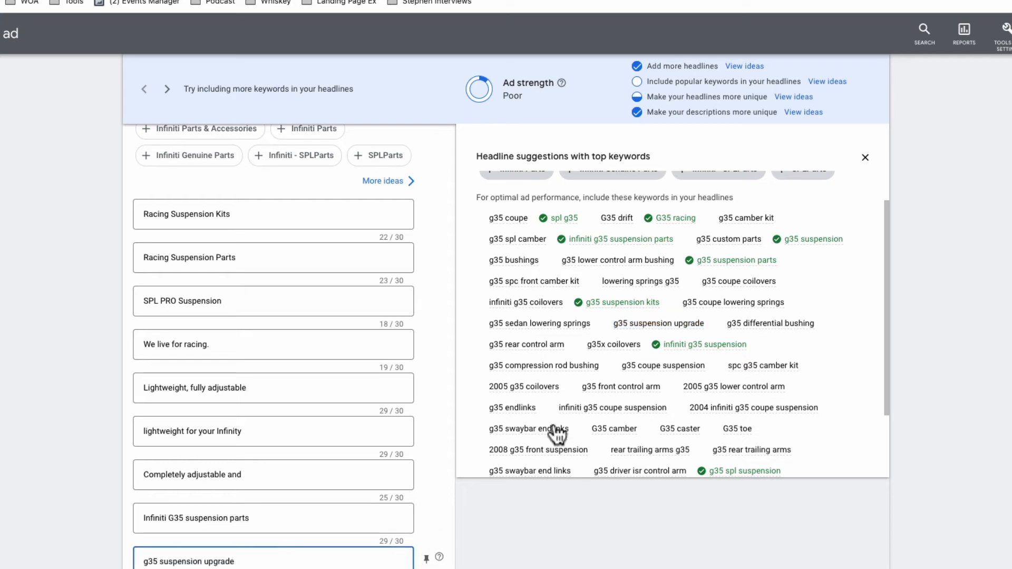
Copy the suggested keyword "g35 rear trailing arms" into the empty headline field after "g35 suspension upgrade".
scroll(619, 411, "down", 2)
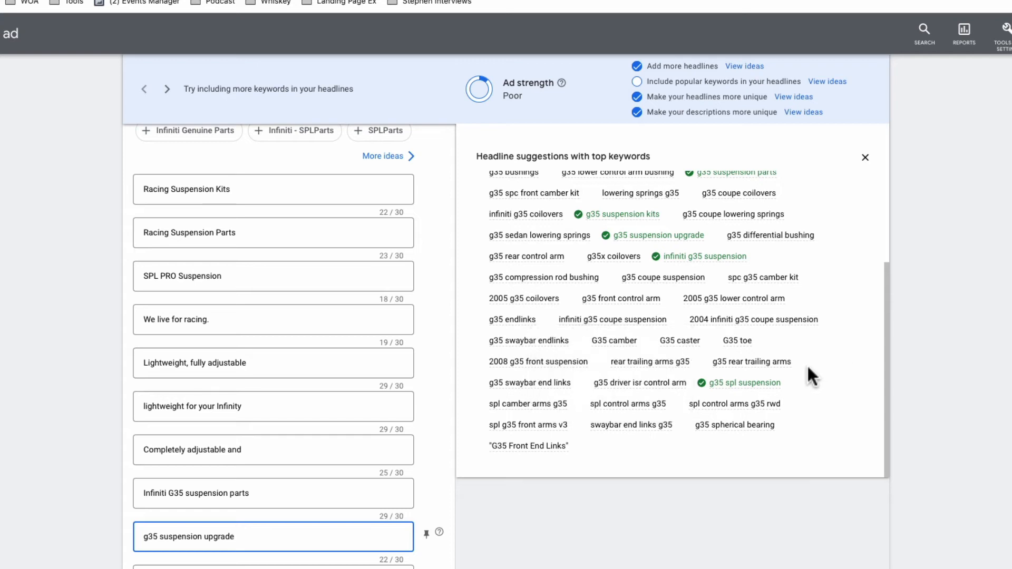
left_click_drag(793, 363, 712, 365)
key("ctrl+c")
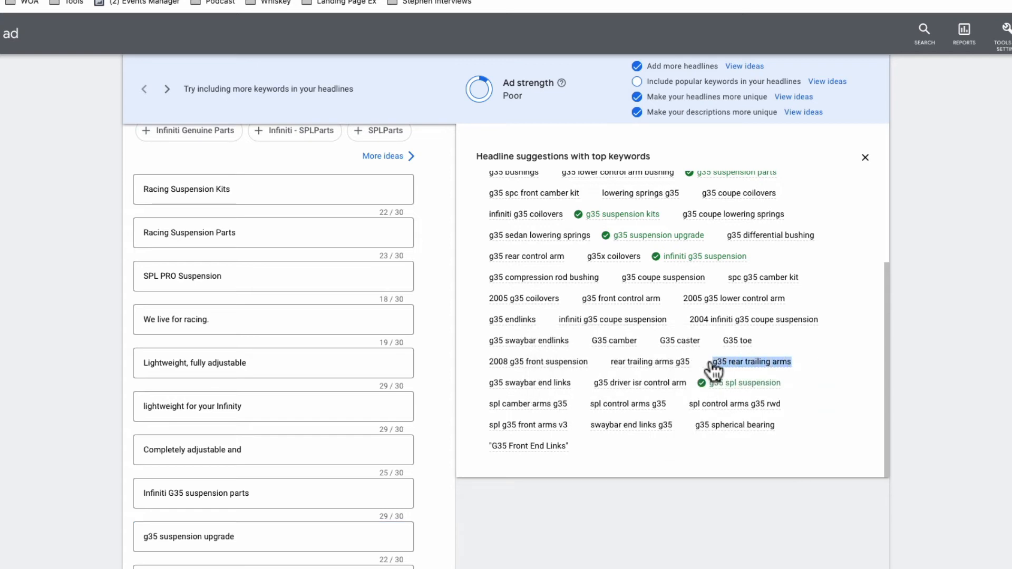
scroll(199, 558, "down", 3)
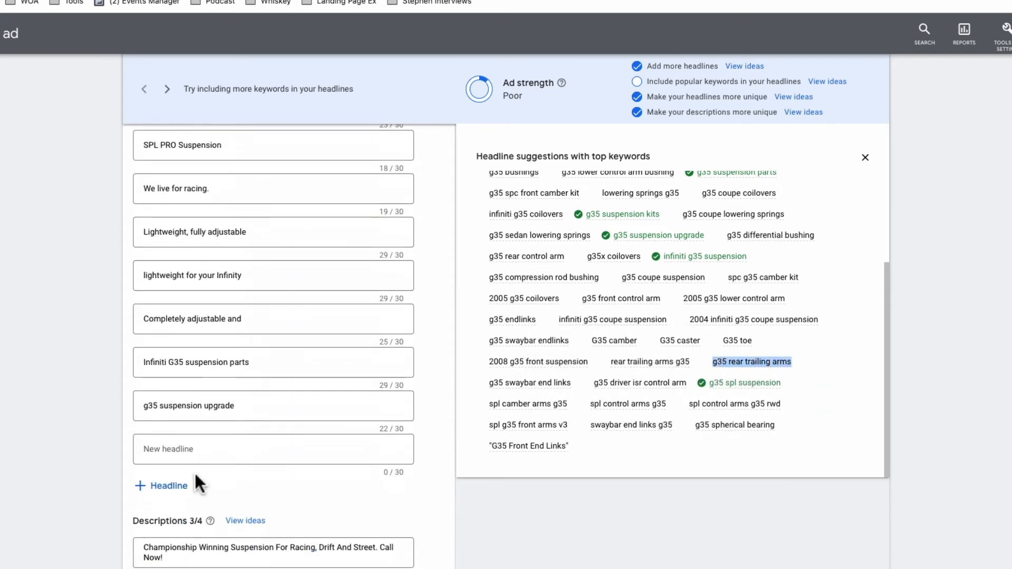
left_click(189, 437)
key("ctrl+v")
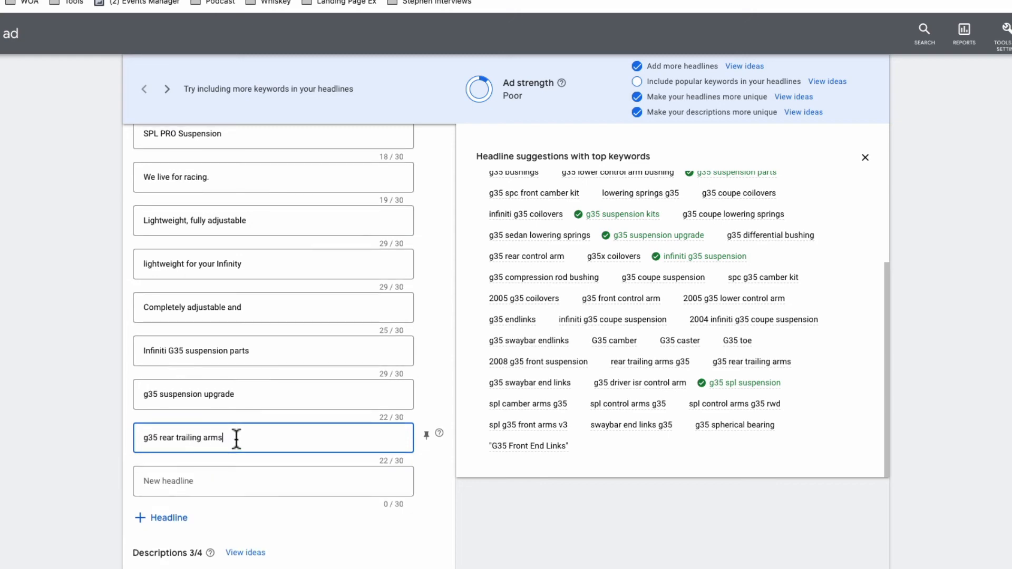
Show the ideas for more unique headlines and add the call to action phrases "Order Online" and "Shop Online Today".
scroll(245, 438, "up", 1)
scroll(277, 425, "up", 5)
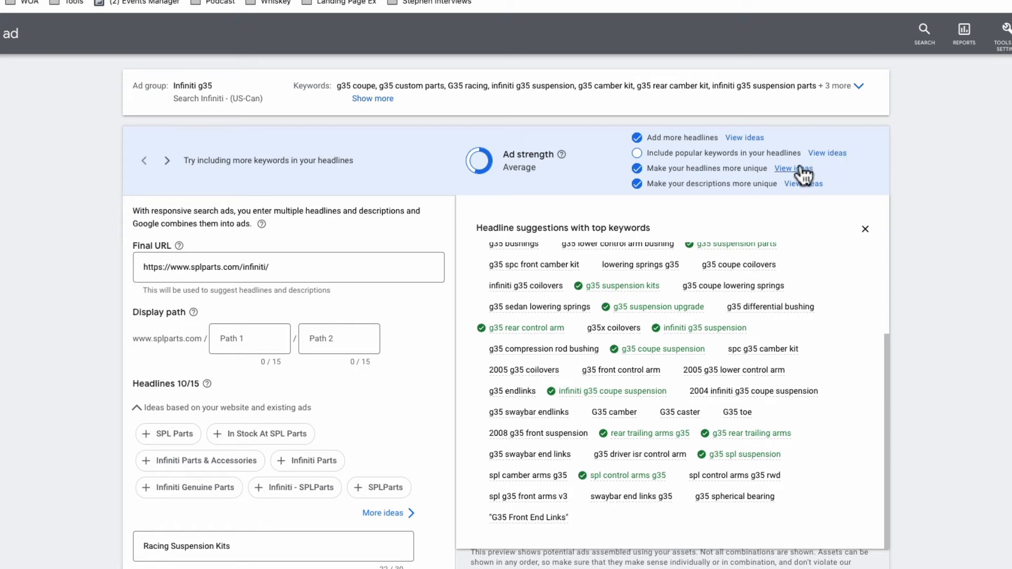
left_click(799, 168)
scroll(806, 352, "down", 2)
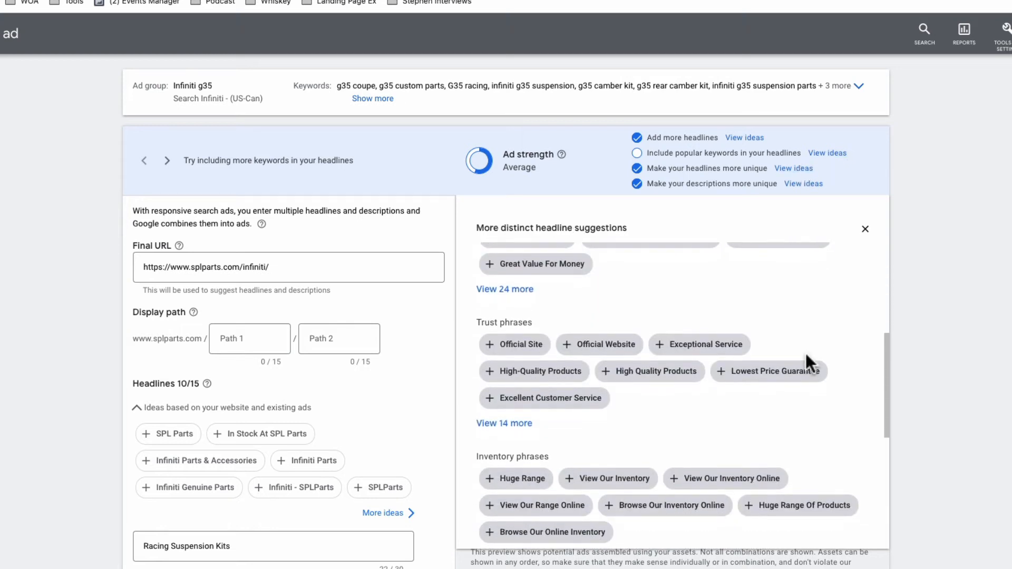
scroll(310, 442, "down", 1)
scroll(640, 350, "up", 2)
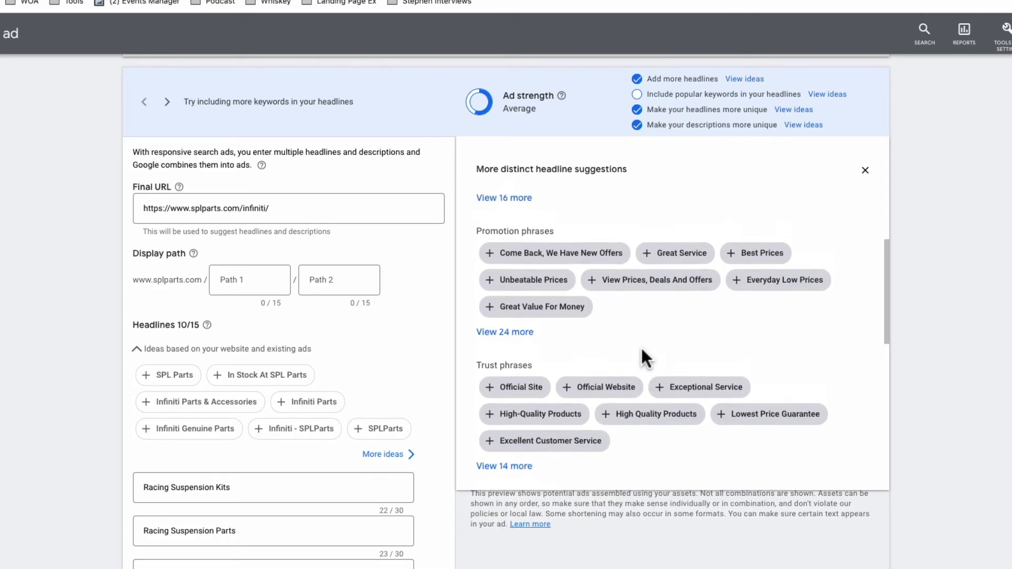
scroll(640, 346, "up", 3)
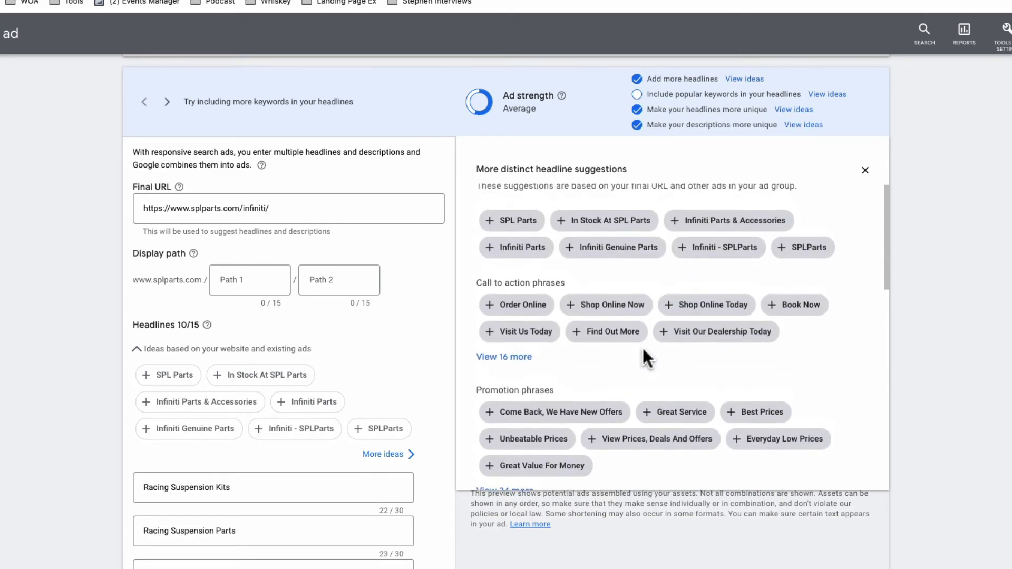
scroll(646, 359, "up", 1)
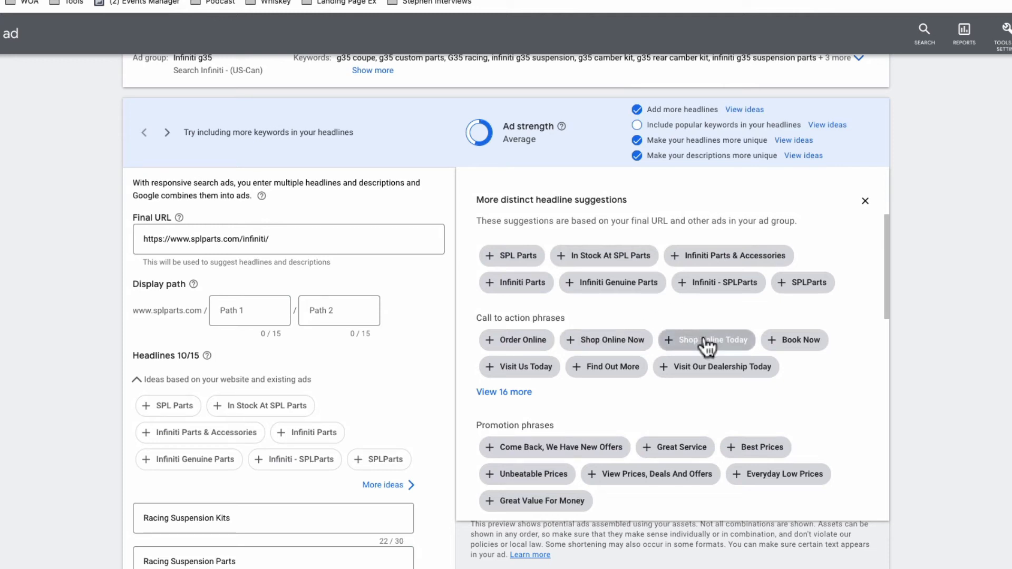
left_click(521, 347)
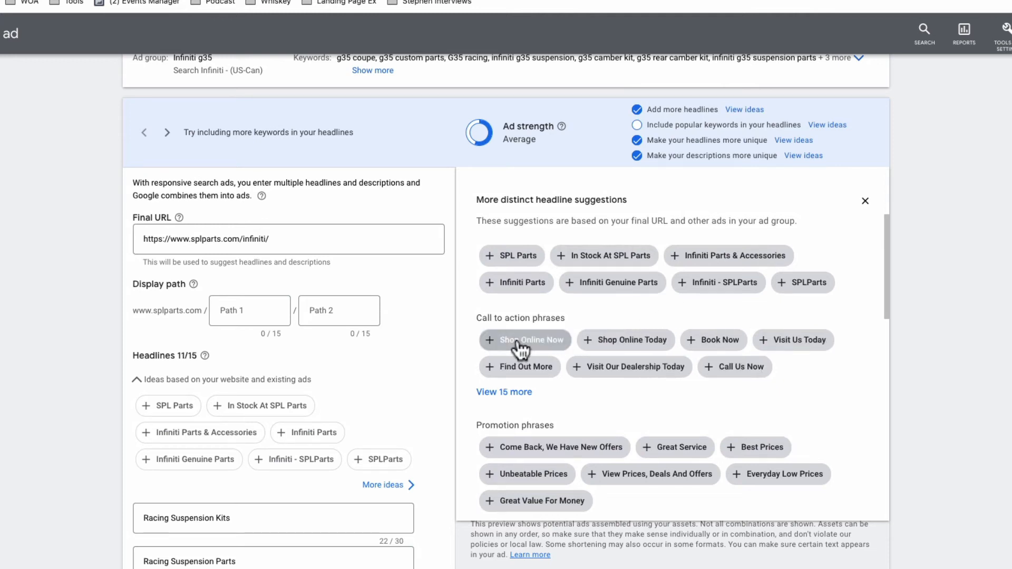
left_click(609, 348)
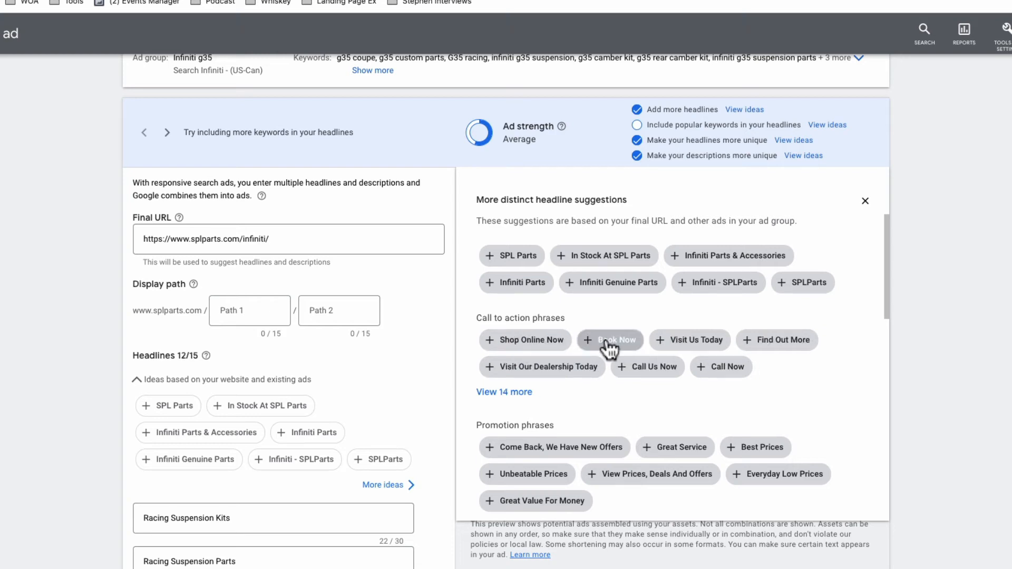
Review the suggested promotion, trust, inventory, location and shipping phrases for further distinct headlines.
scroll(607, 345, "down", 2)
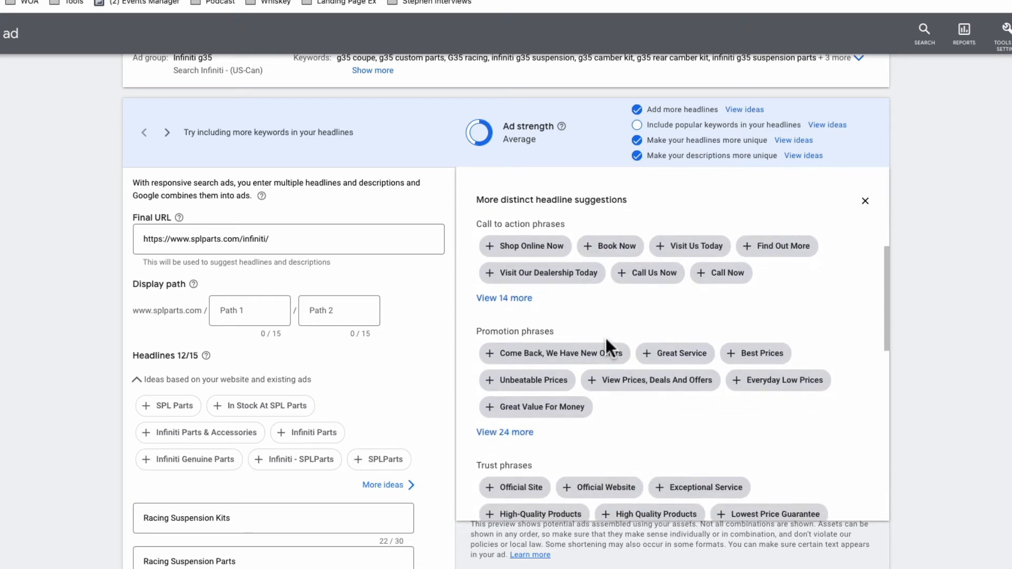
scroll(606, 340, "down", 1)
scroll(606, 343, "down", 1)
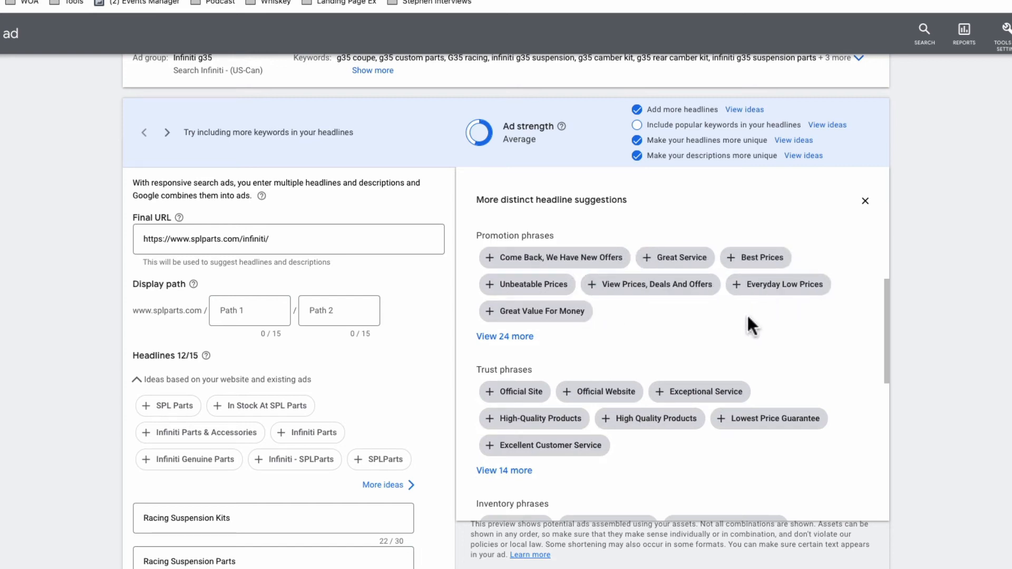
scroll(749, 319, "down", 1)
scroll(748, 314, "down", 2)
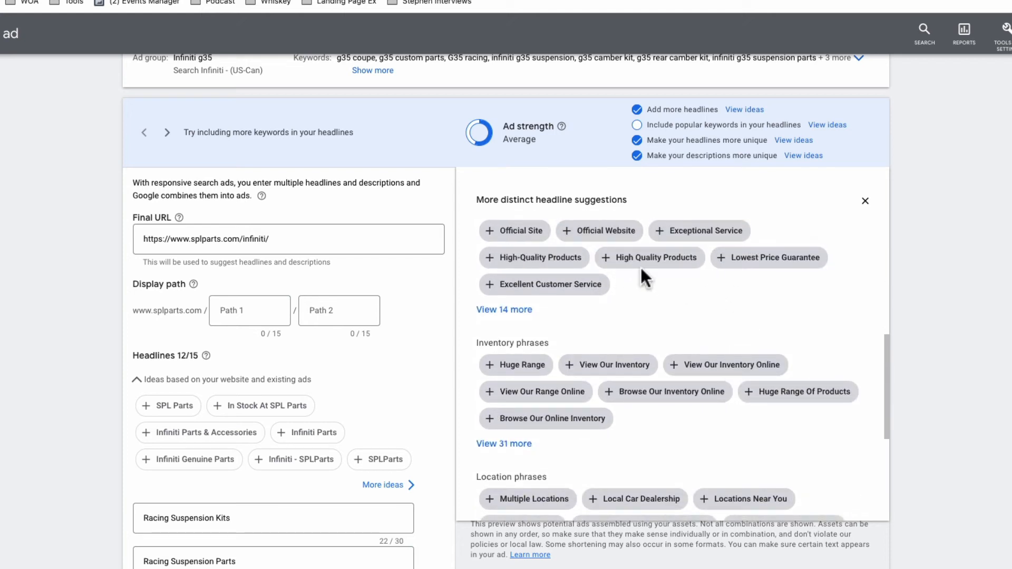
scroll(663, 298, "up", 1)
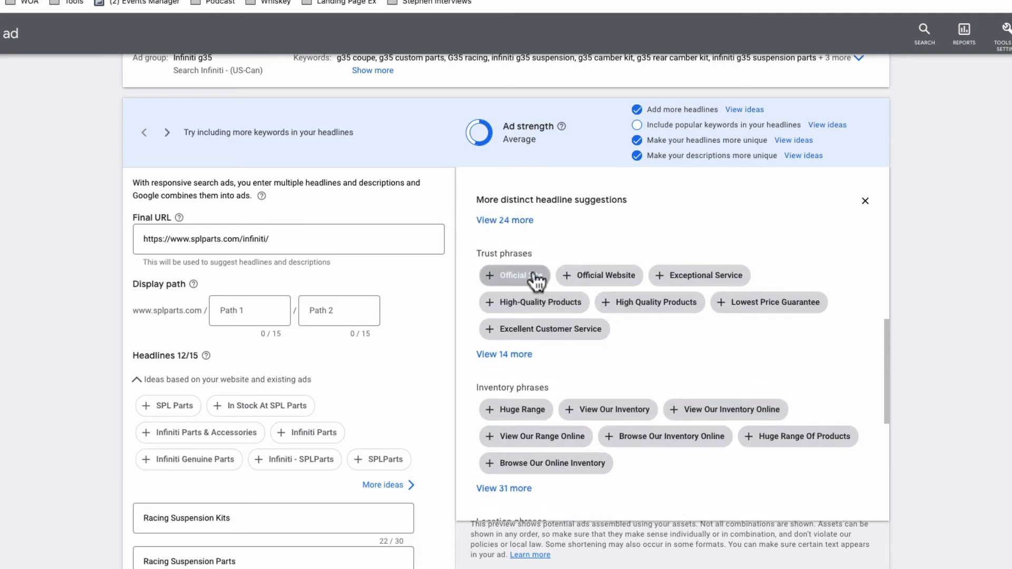
scroll(706, 354, "down", 1)
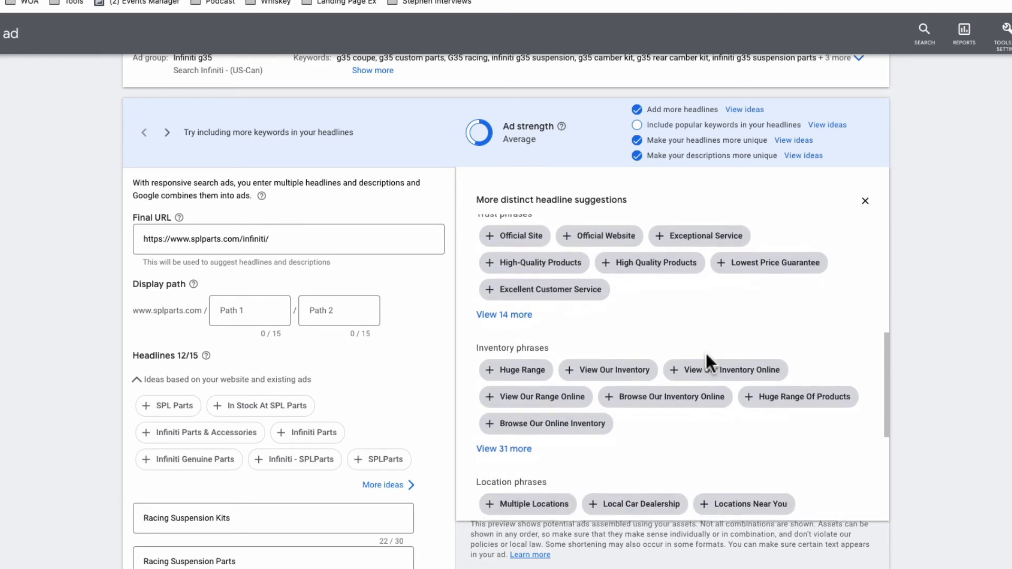
scroll(707, 356, "down", 2)
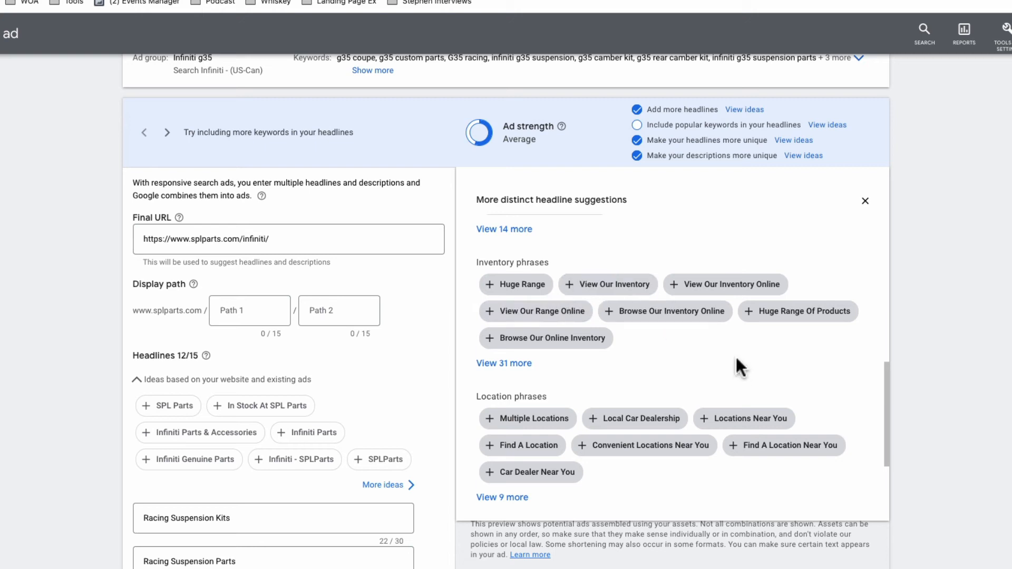
scroll(606, 364, "down", 1)
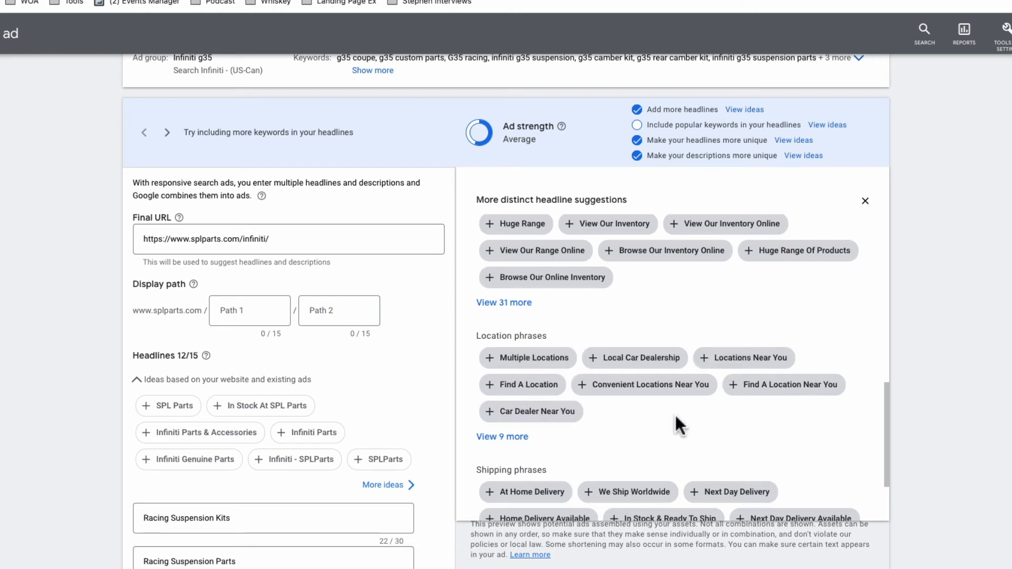
scroll(676, 418, "down", 3)
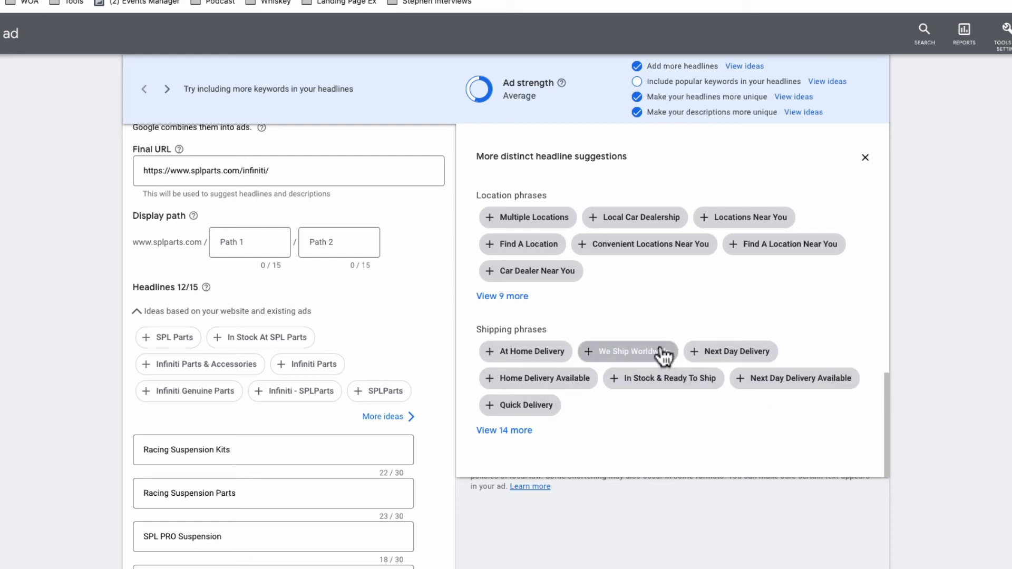
scroll(662, 356, "up", 10)
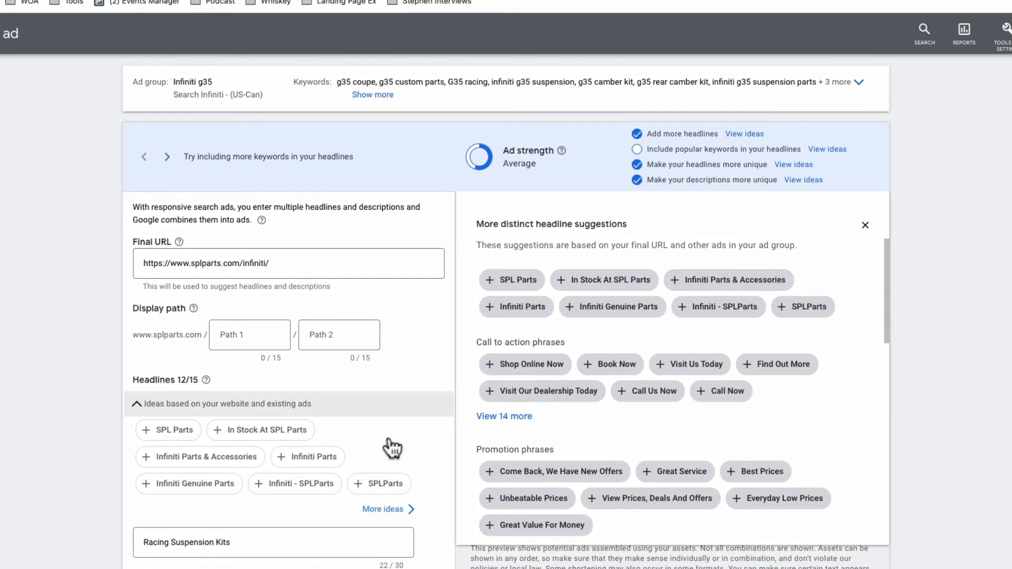
Add the headline idea "Infiniti - SPLParts" from the suggestions based on the website and existing ads.
scroll(387, 436, "down", 3)
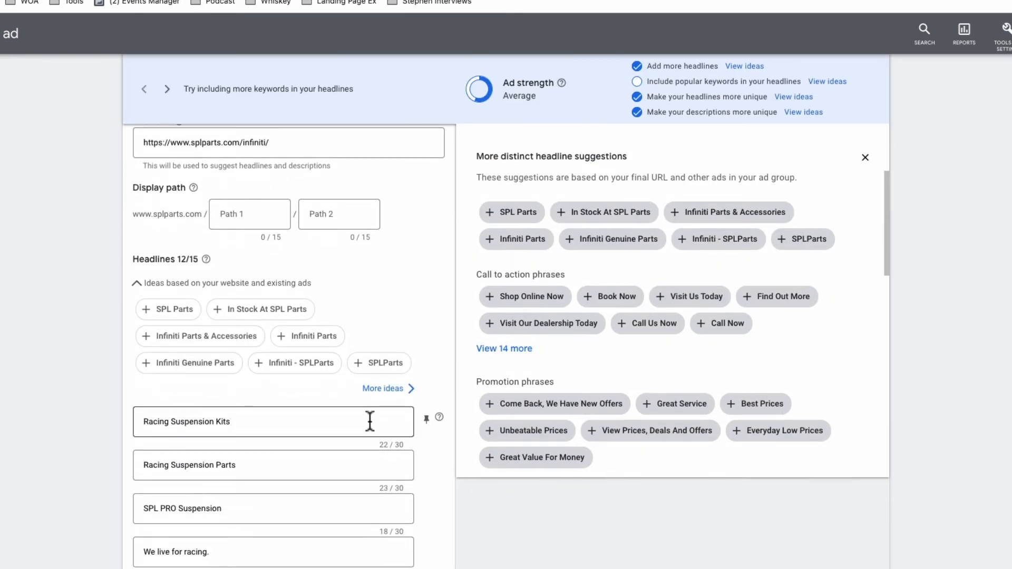
left_click(303, 368)
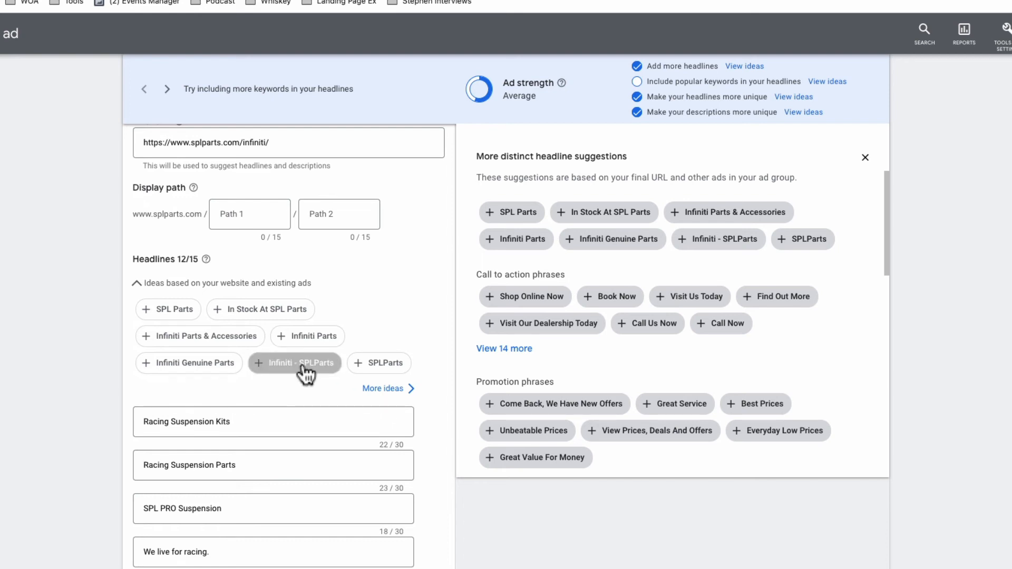
scroll(303, 366, "down", 5)
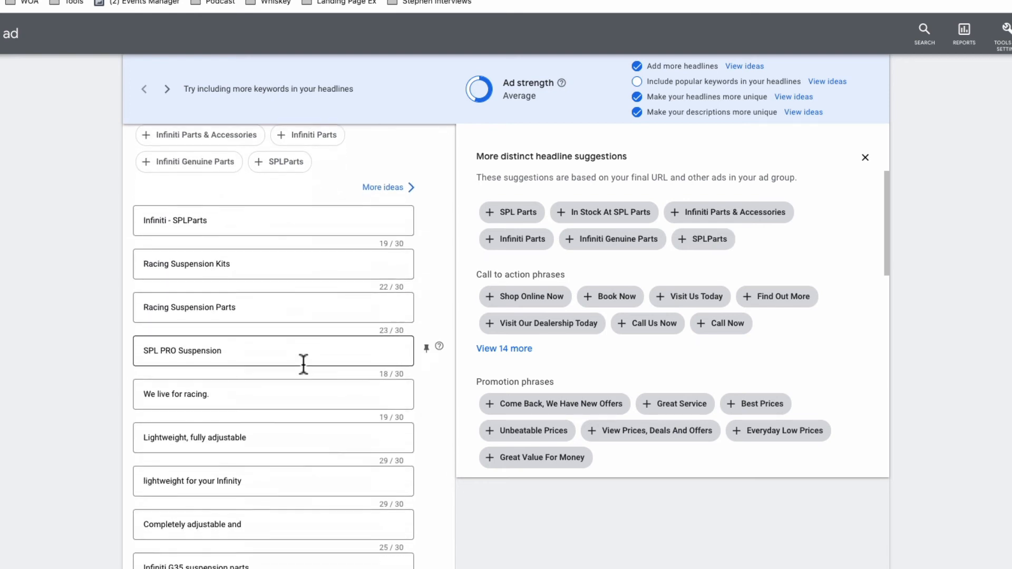
Show the ideas for more unique descriptions and add "Shop All Infiniti Parts and Accessories Online with SPLParts".
scroll(303, 367, "down", 5)
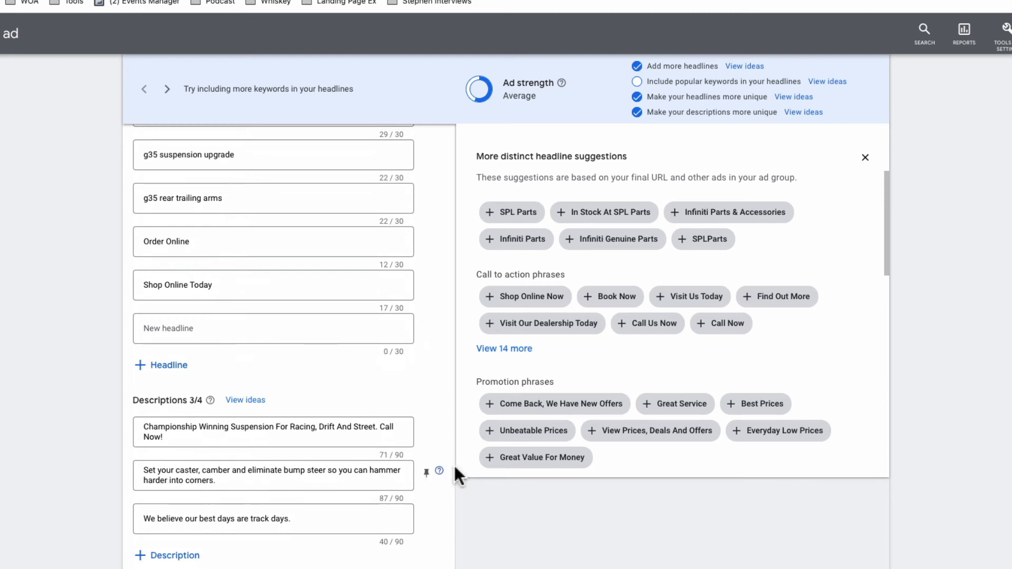
left_click(793, 113)
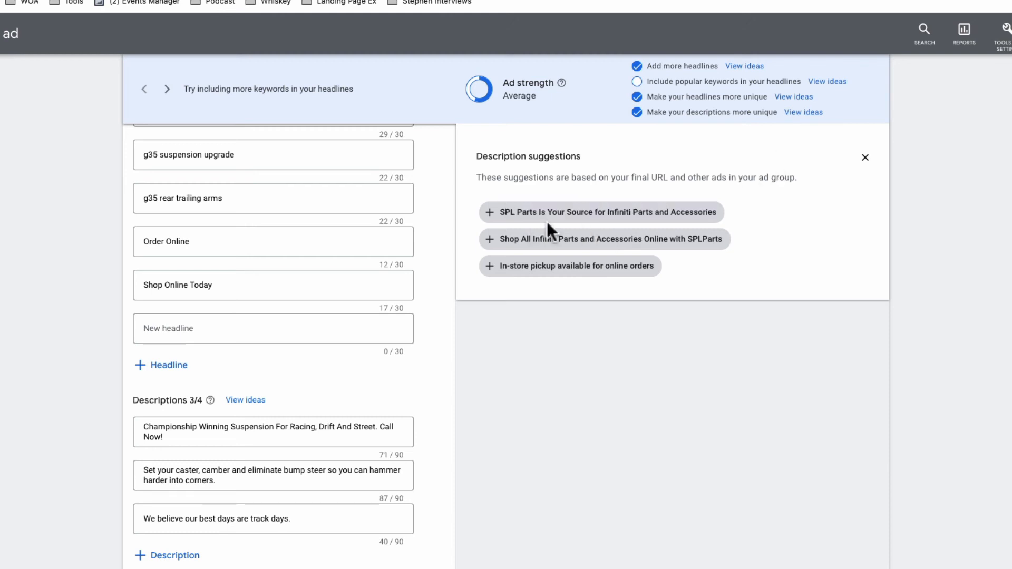
left_click(624, 226)
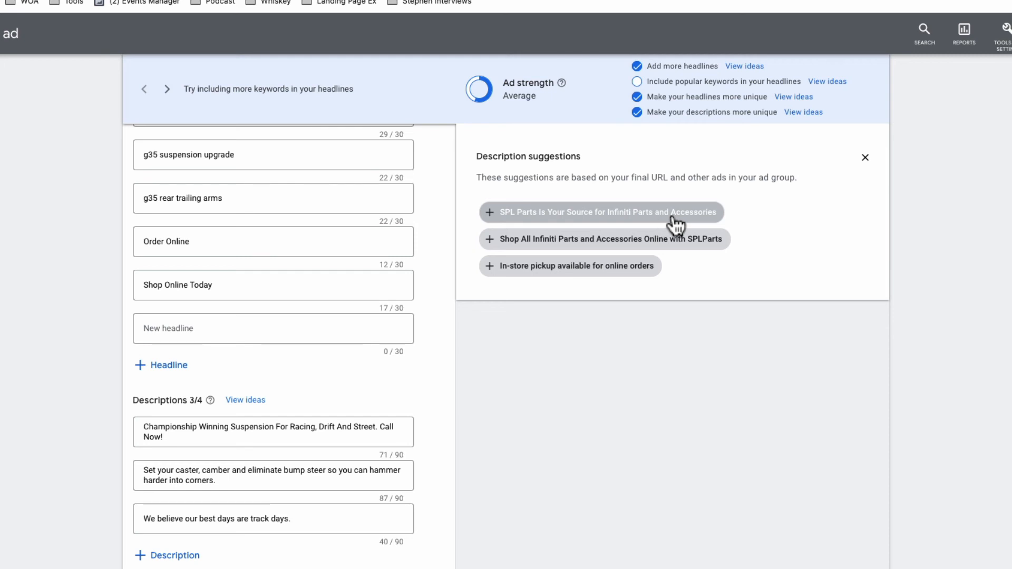
left_click(492, 238)
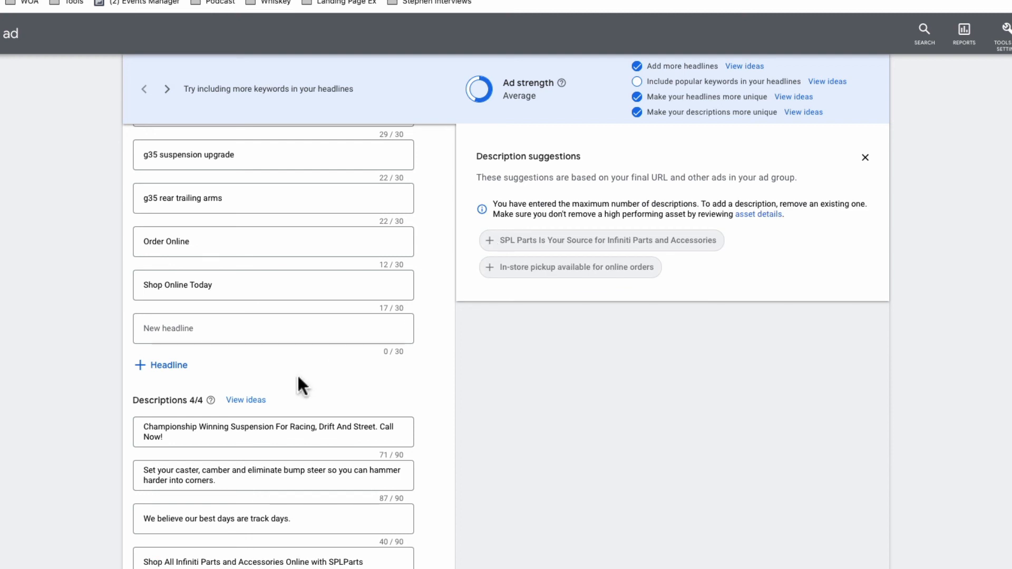
Insert the word "Suspension" before "Parts and Accessories" in the fourth description.
scroll(298, 373, "down", 2)
scroll(304, 373, "down", 2)
left_click(204, 434)
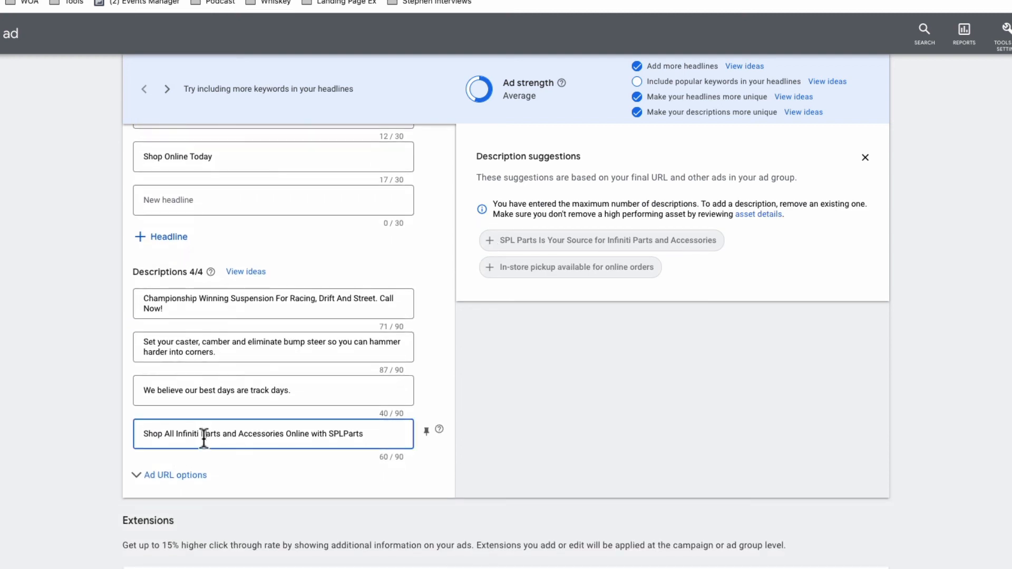
type("Sus")
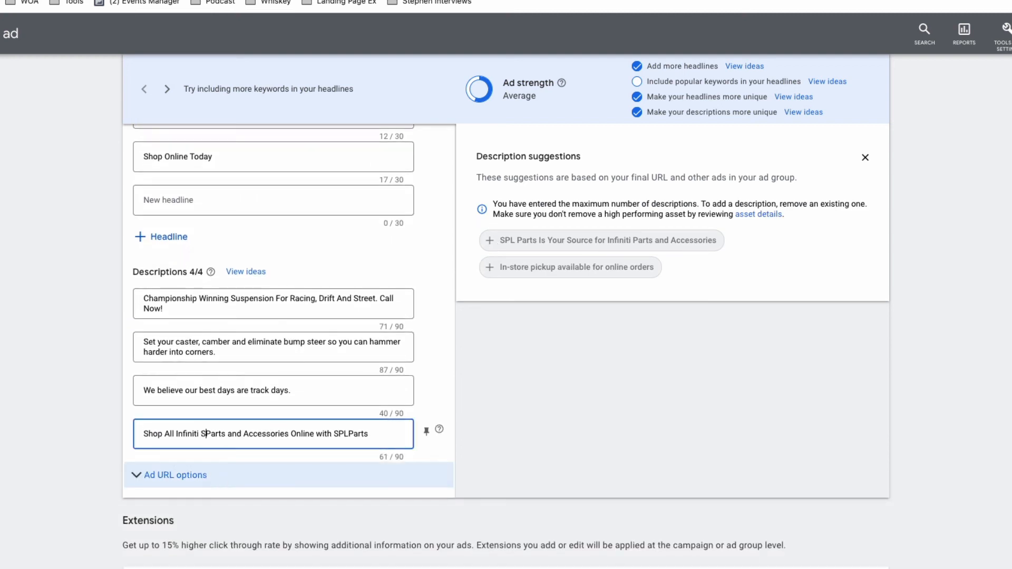
type("pension")
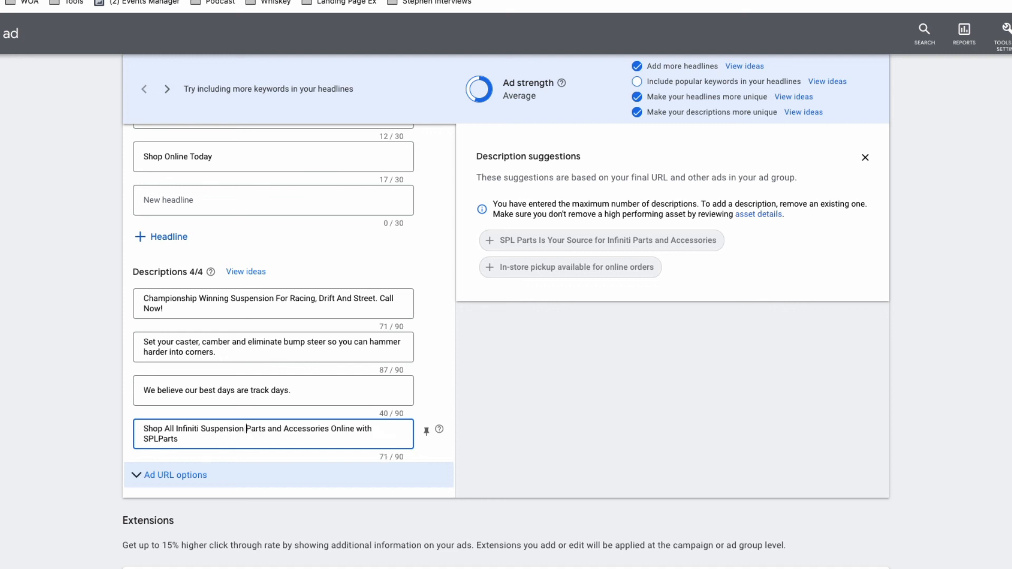
left_click(508, 102)
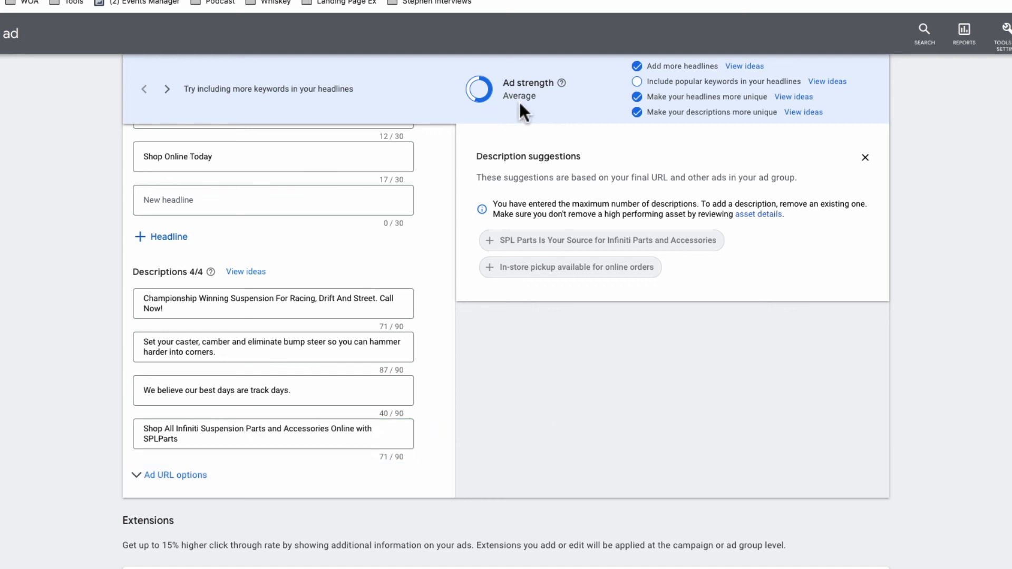
Show the popular keyword ideas for headlines again and add the suggested headline "SPL Parts".
left_click(826, 85)
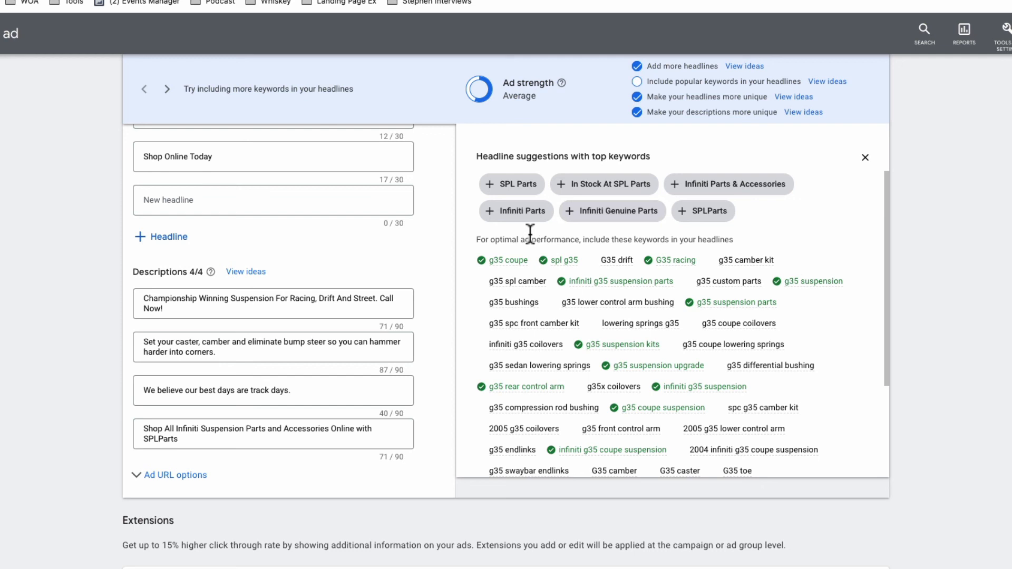
left_click(509, 183)
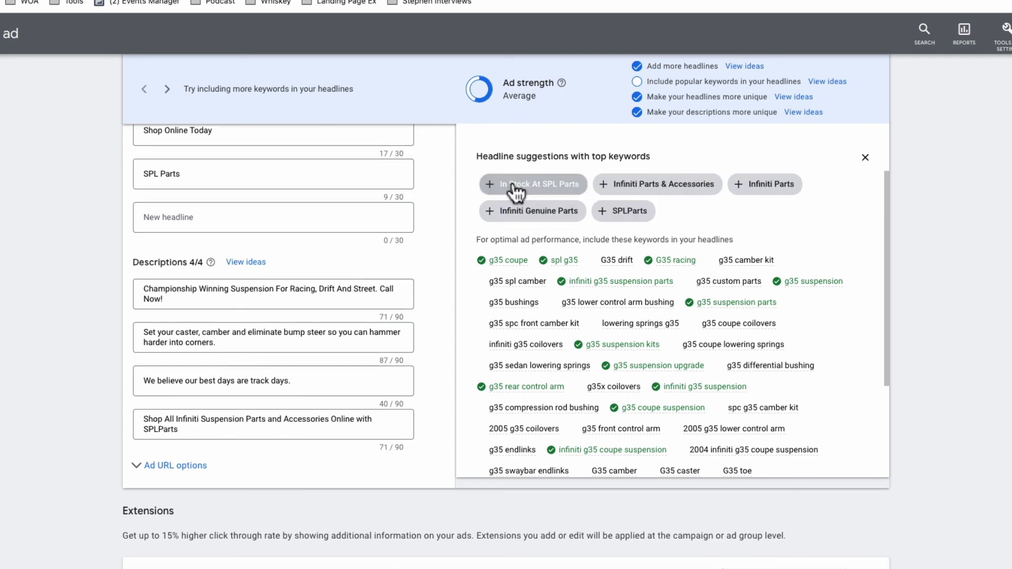
mouse_move(753, 259)
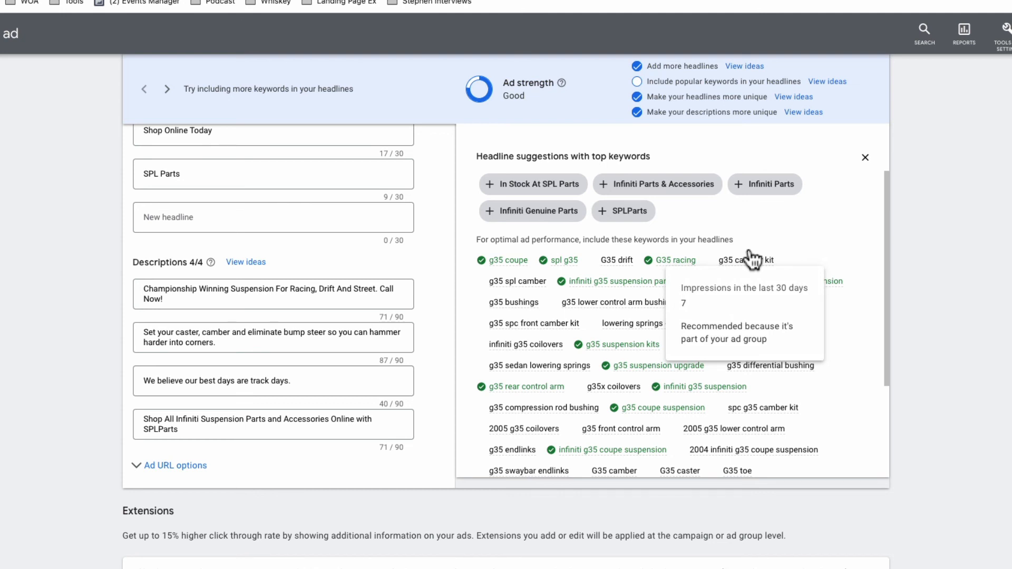
scroll(407, 300, "up", 2)
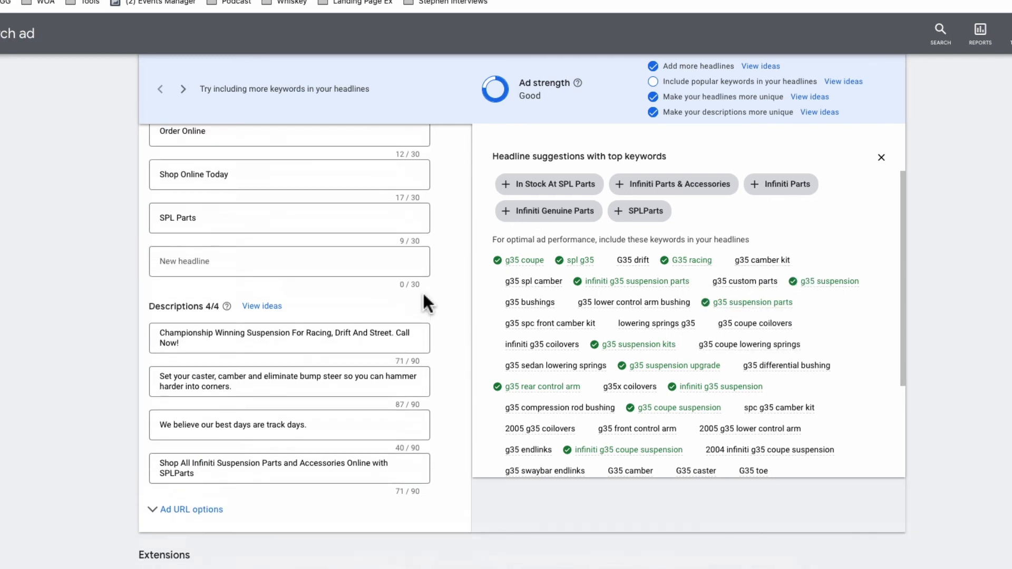